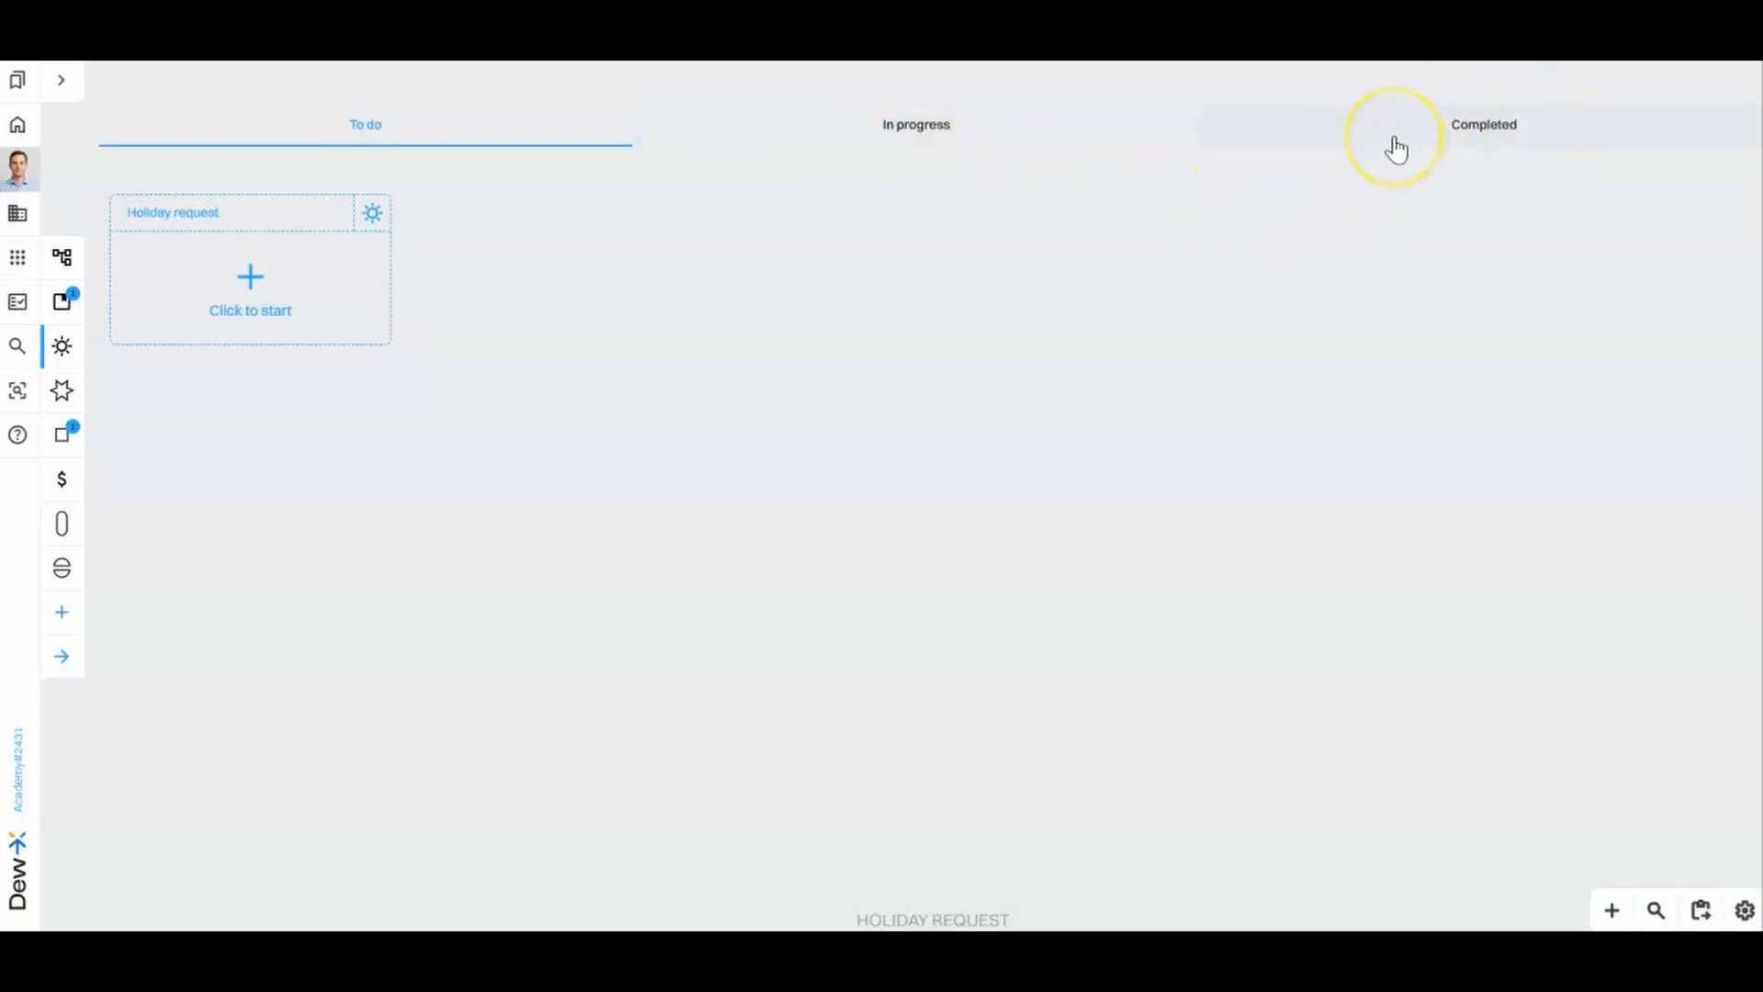
- Start a new holiday request with the position Teacher and the date range 11/24/2025 to 11/27/2025
left_click(323, 299)
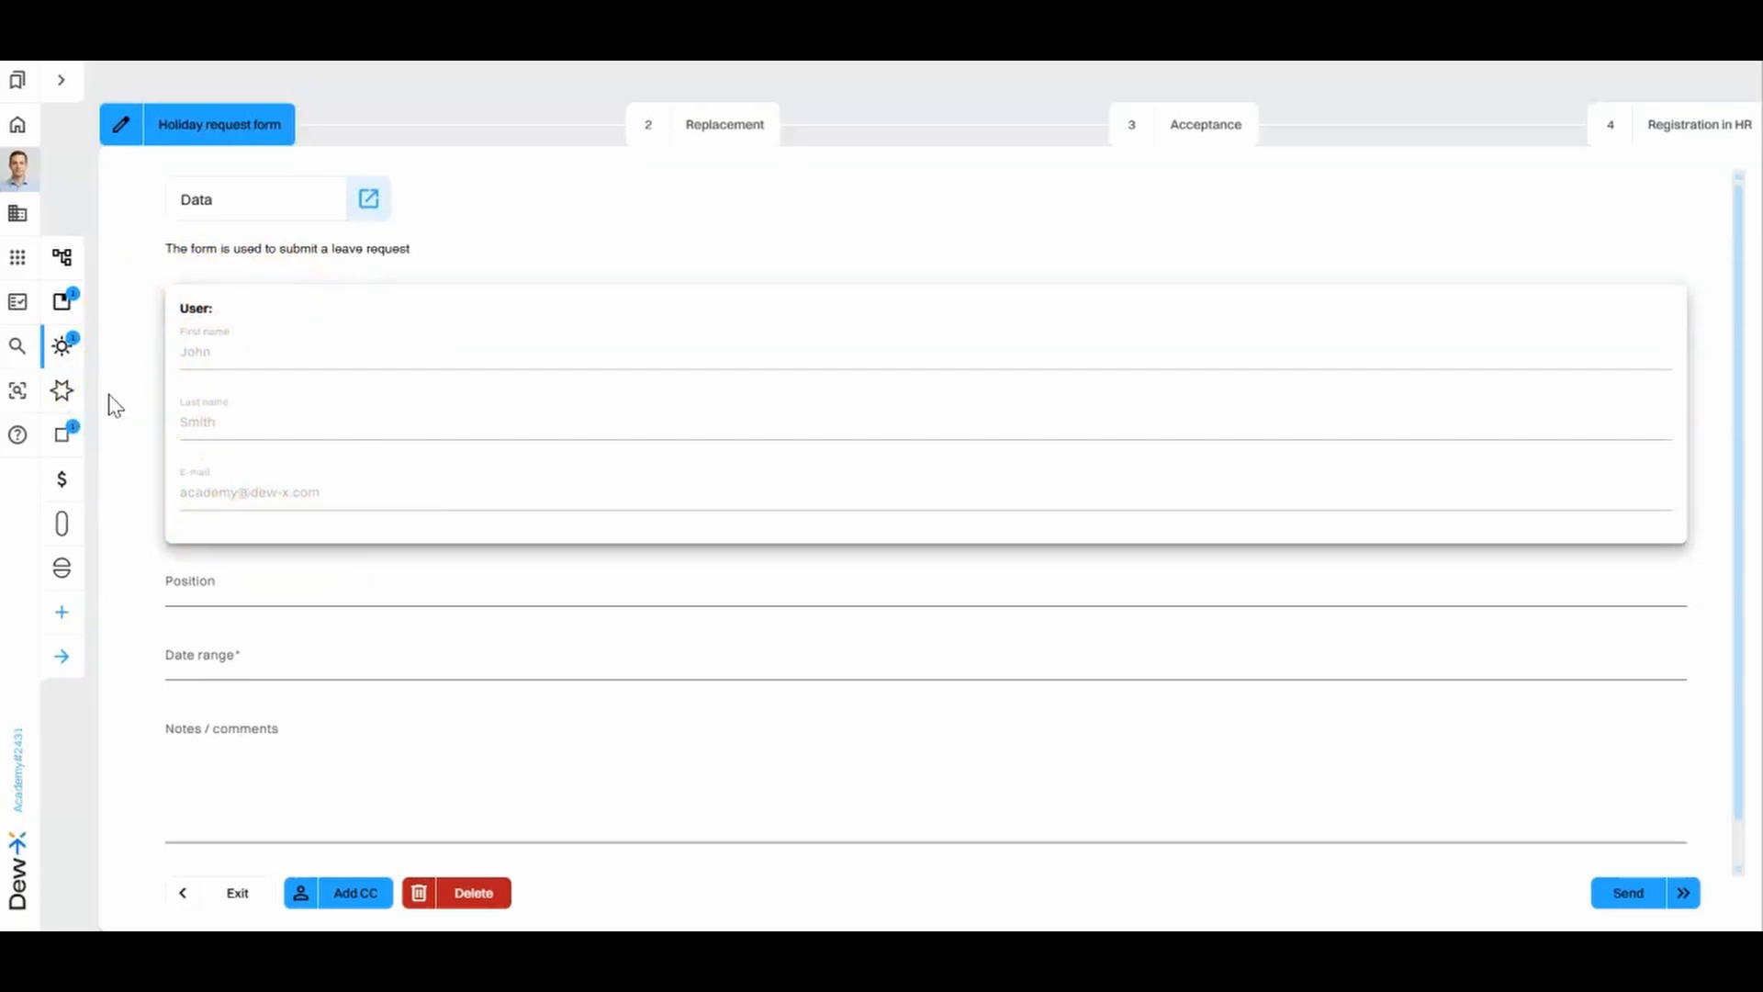
left_click(234, 590)
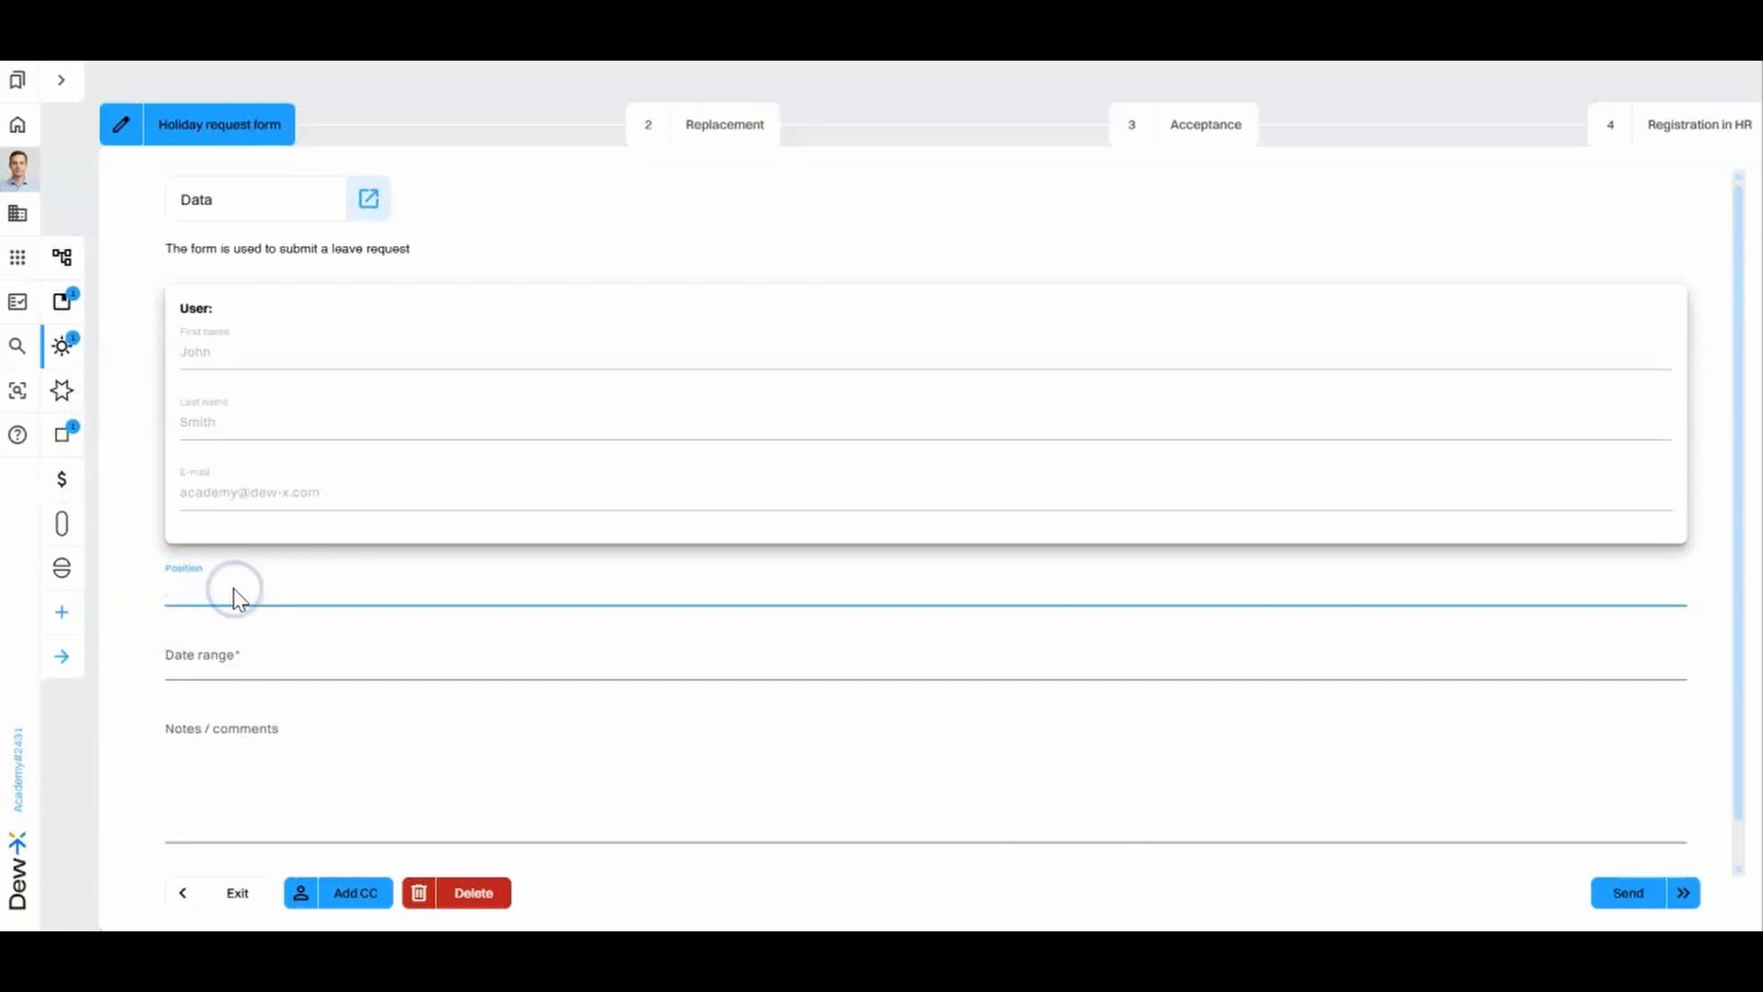
type("Teacher")
left_click(231, 651)
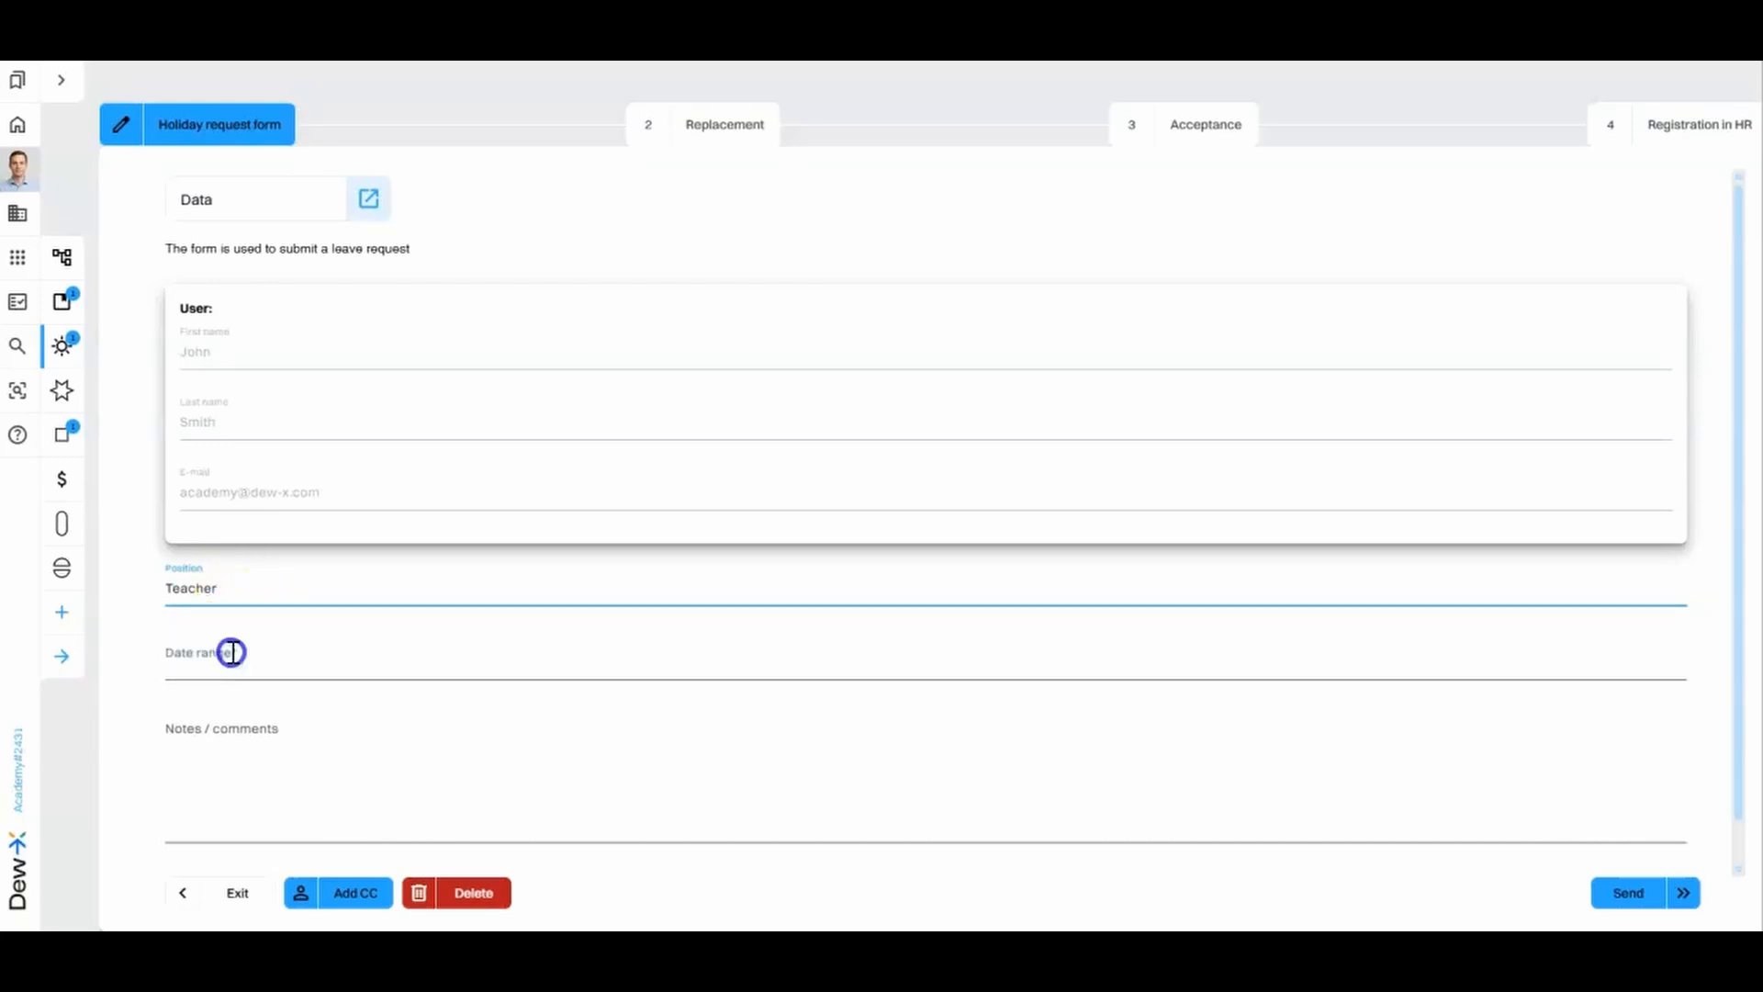
left_click(189, 573)
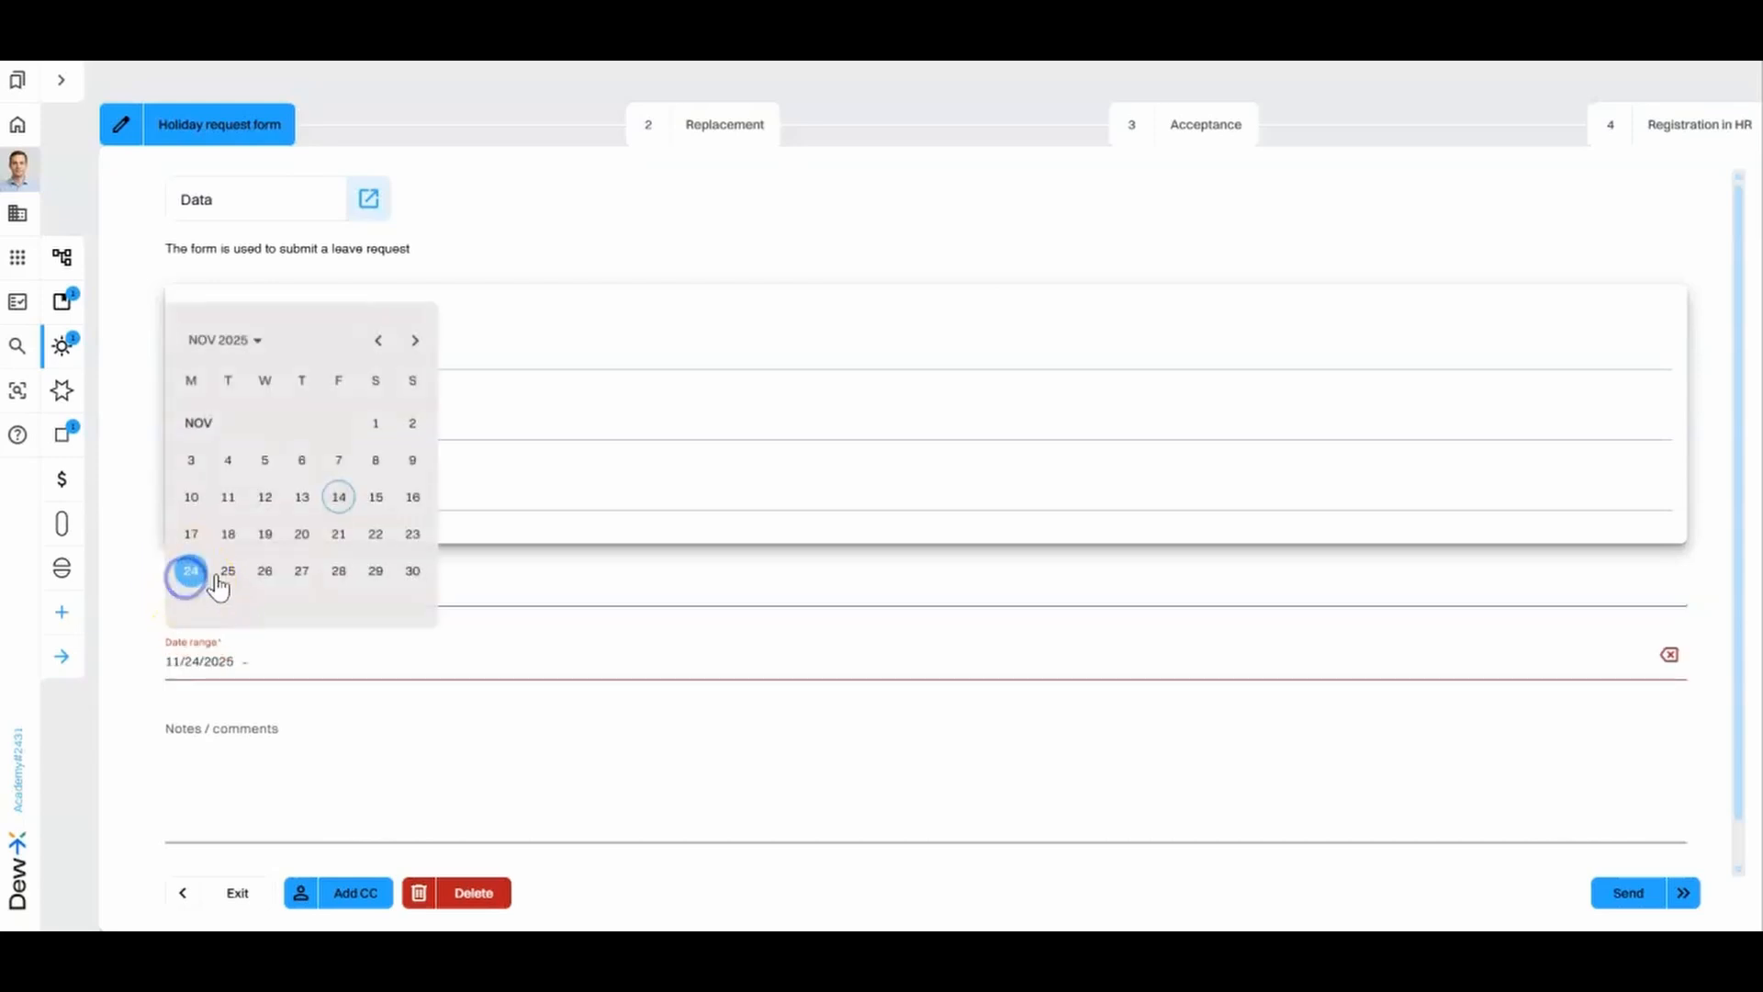
left_click(301, 571)
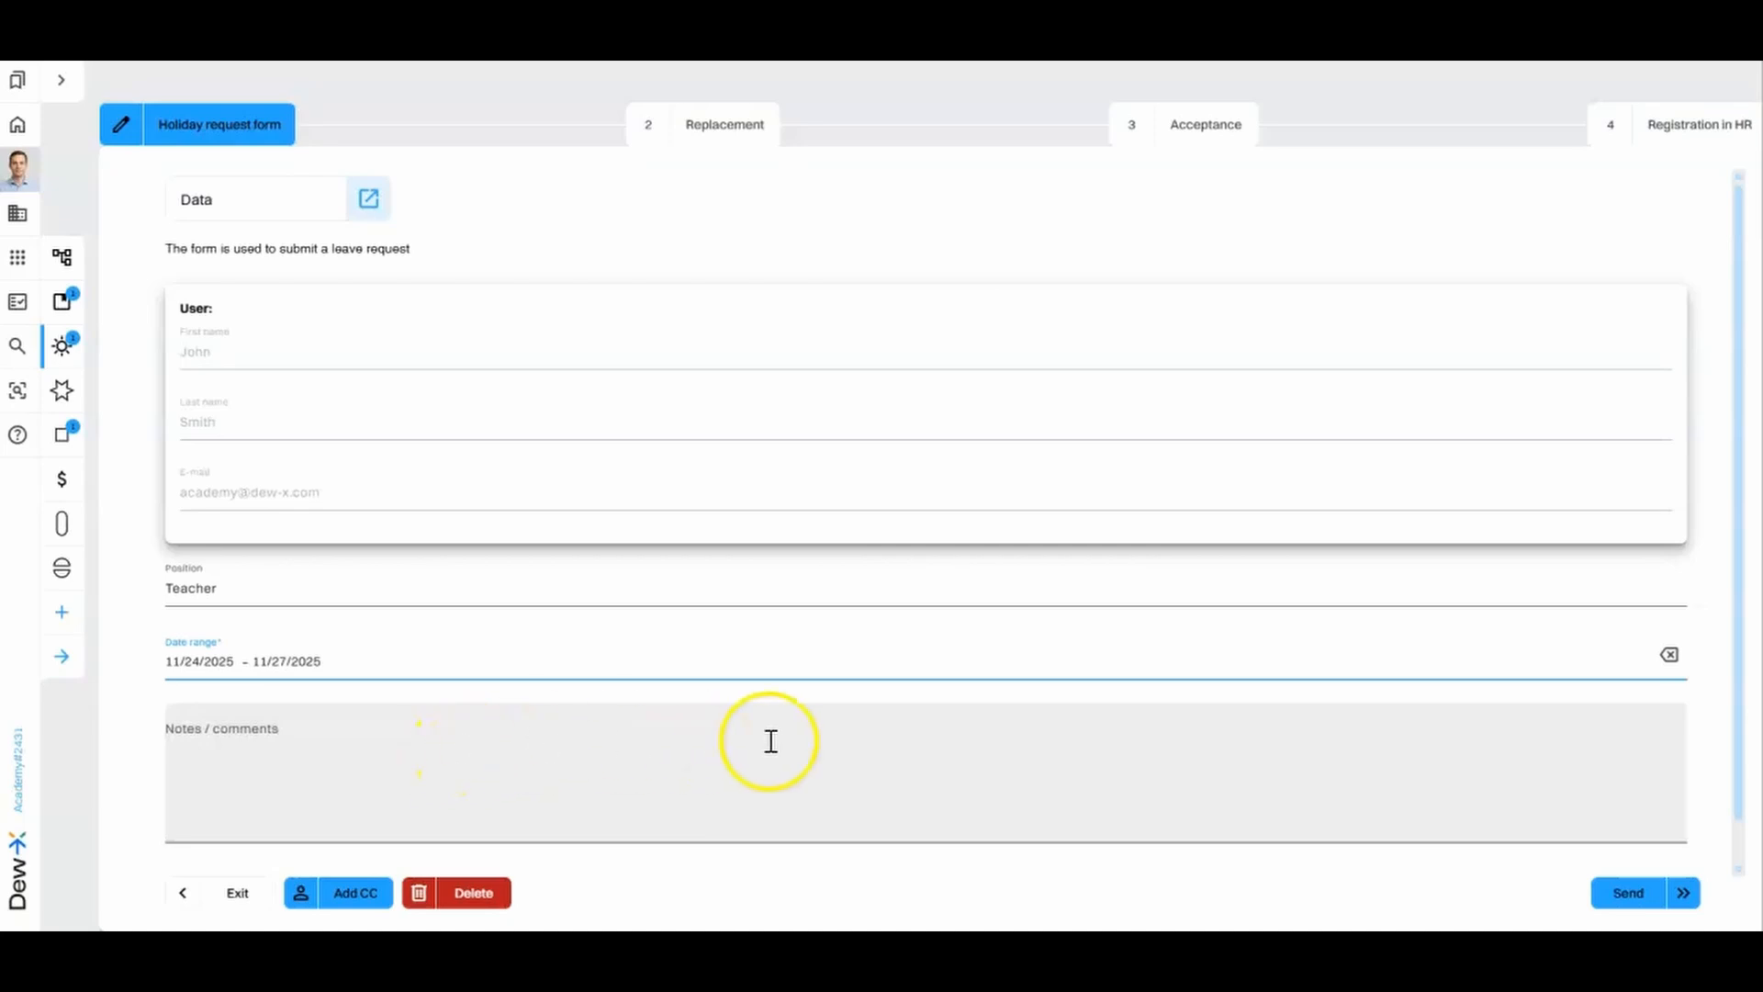
- Prepare sending the request with recipient type User, deadline date 11/19/2025 and the first listed user as recipient
left_click(1627, 893)
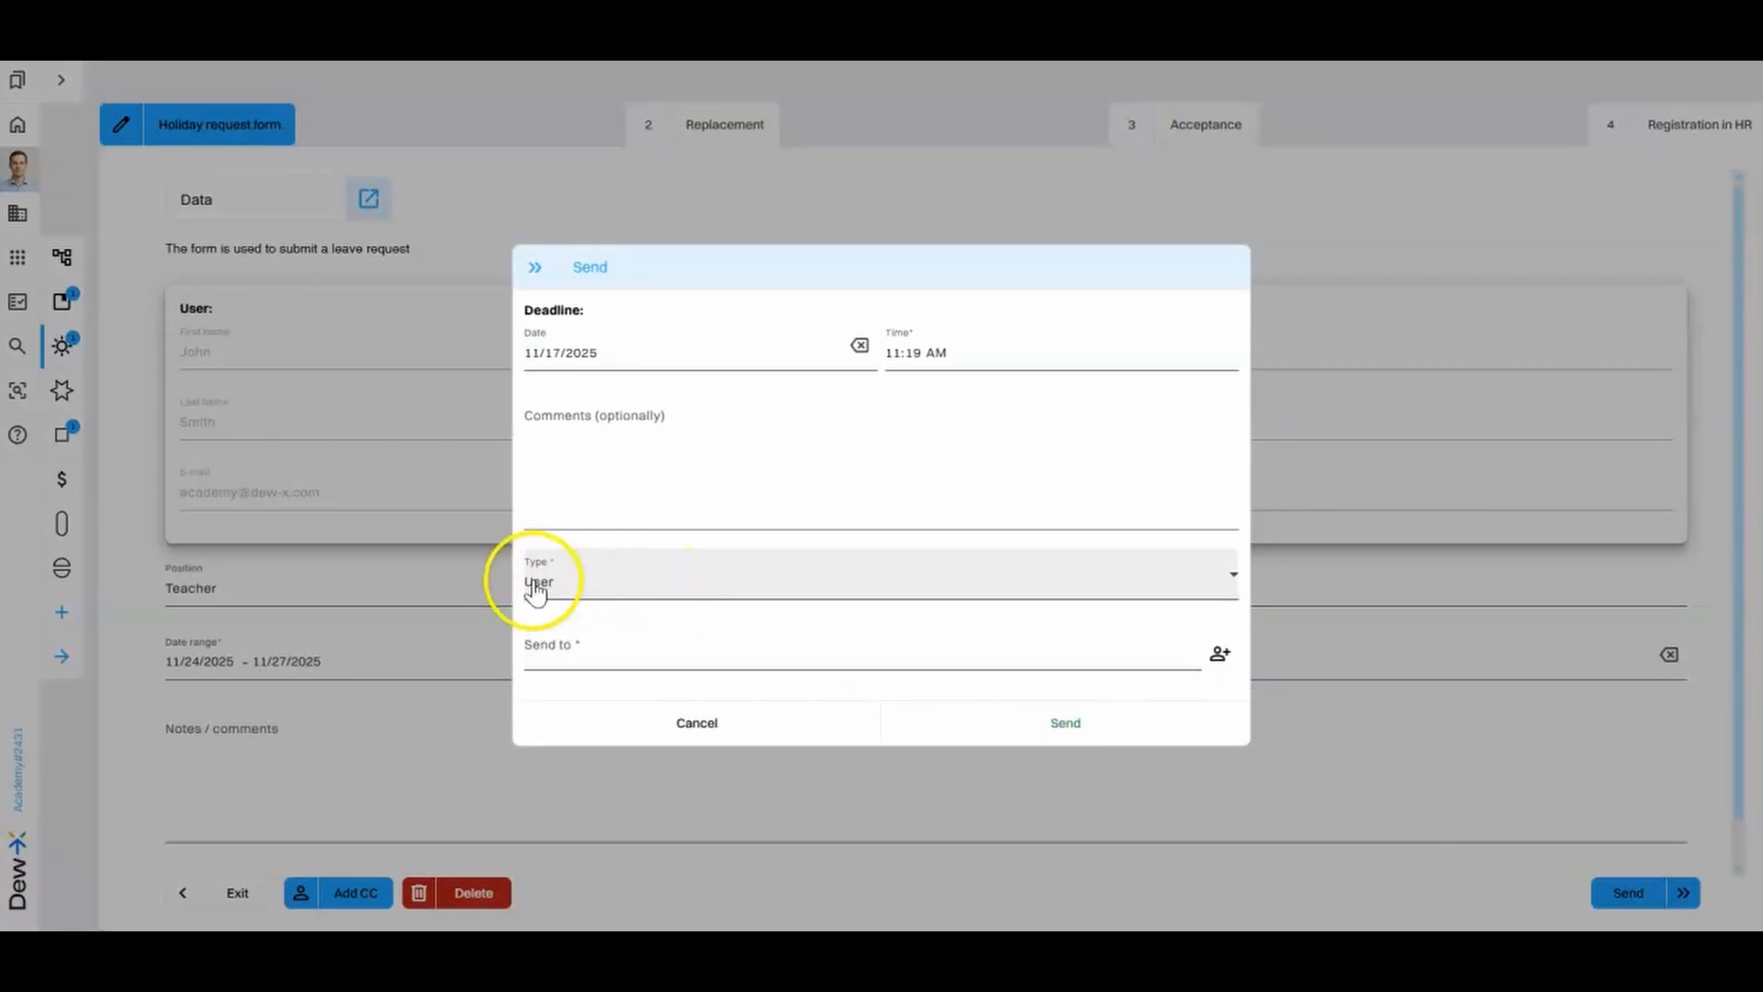
left_click(595, 586)
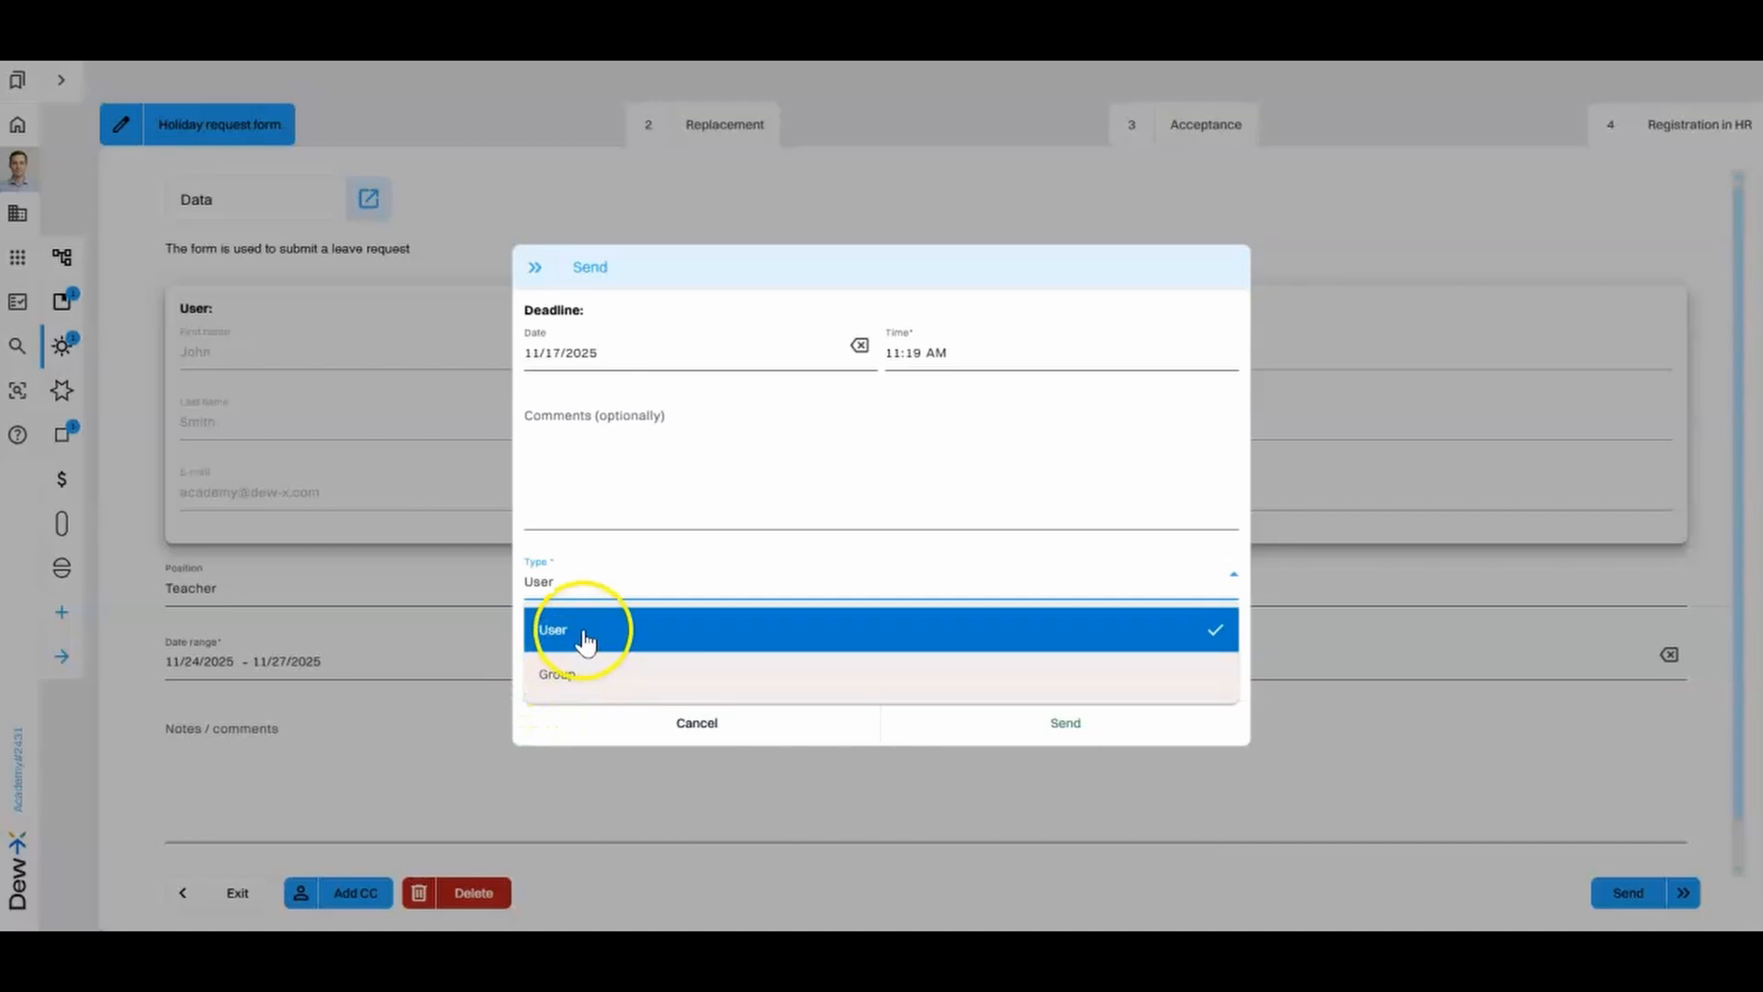
left_click(584, 634)
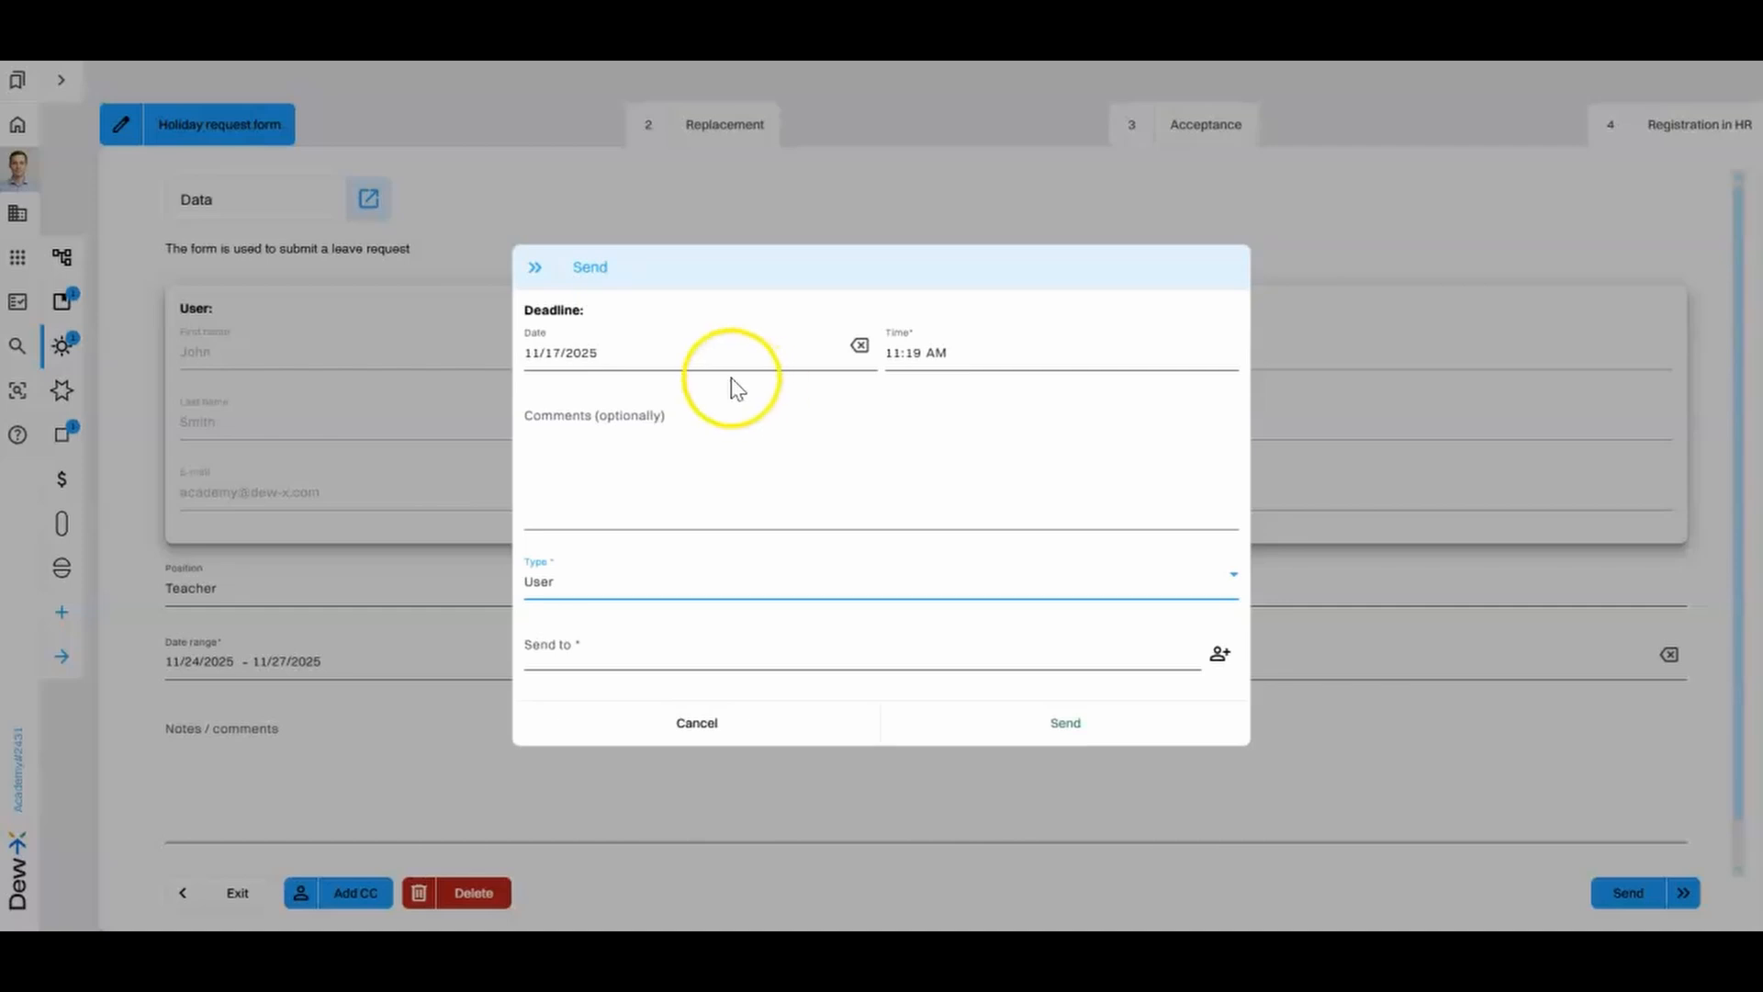
left_click(694, 354)
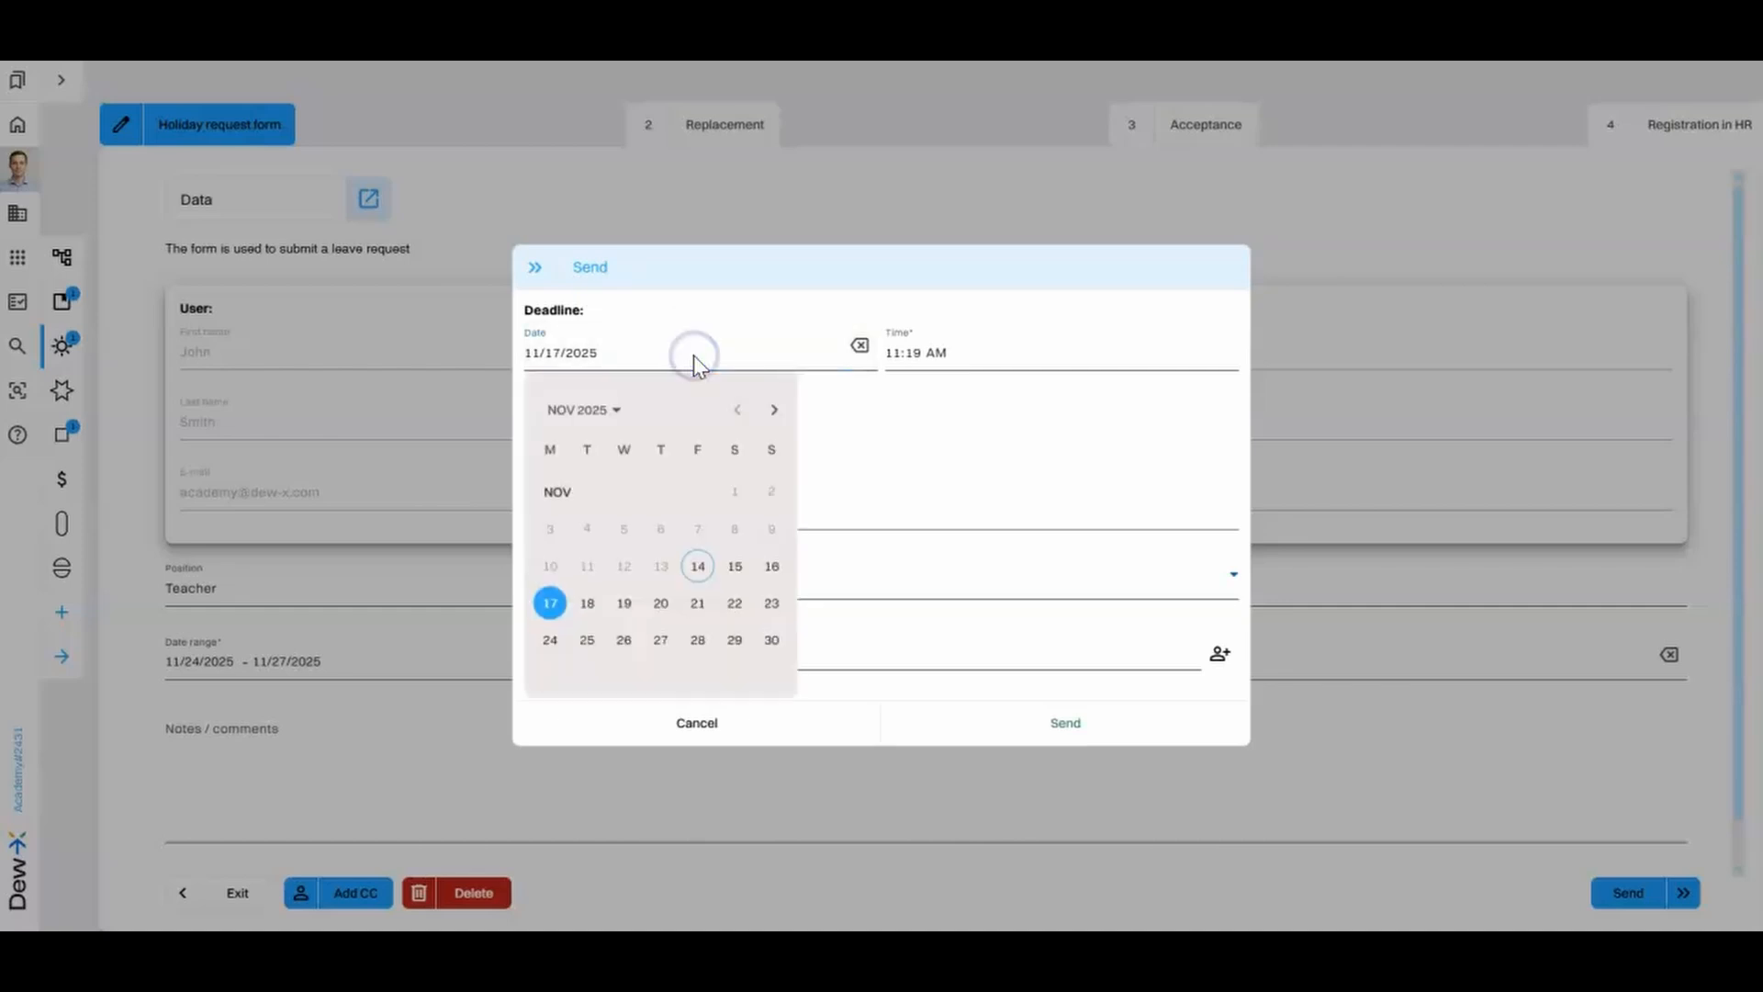
left_click(624, 608)
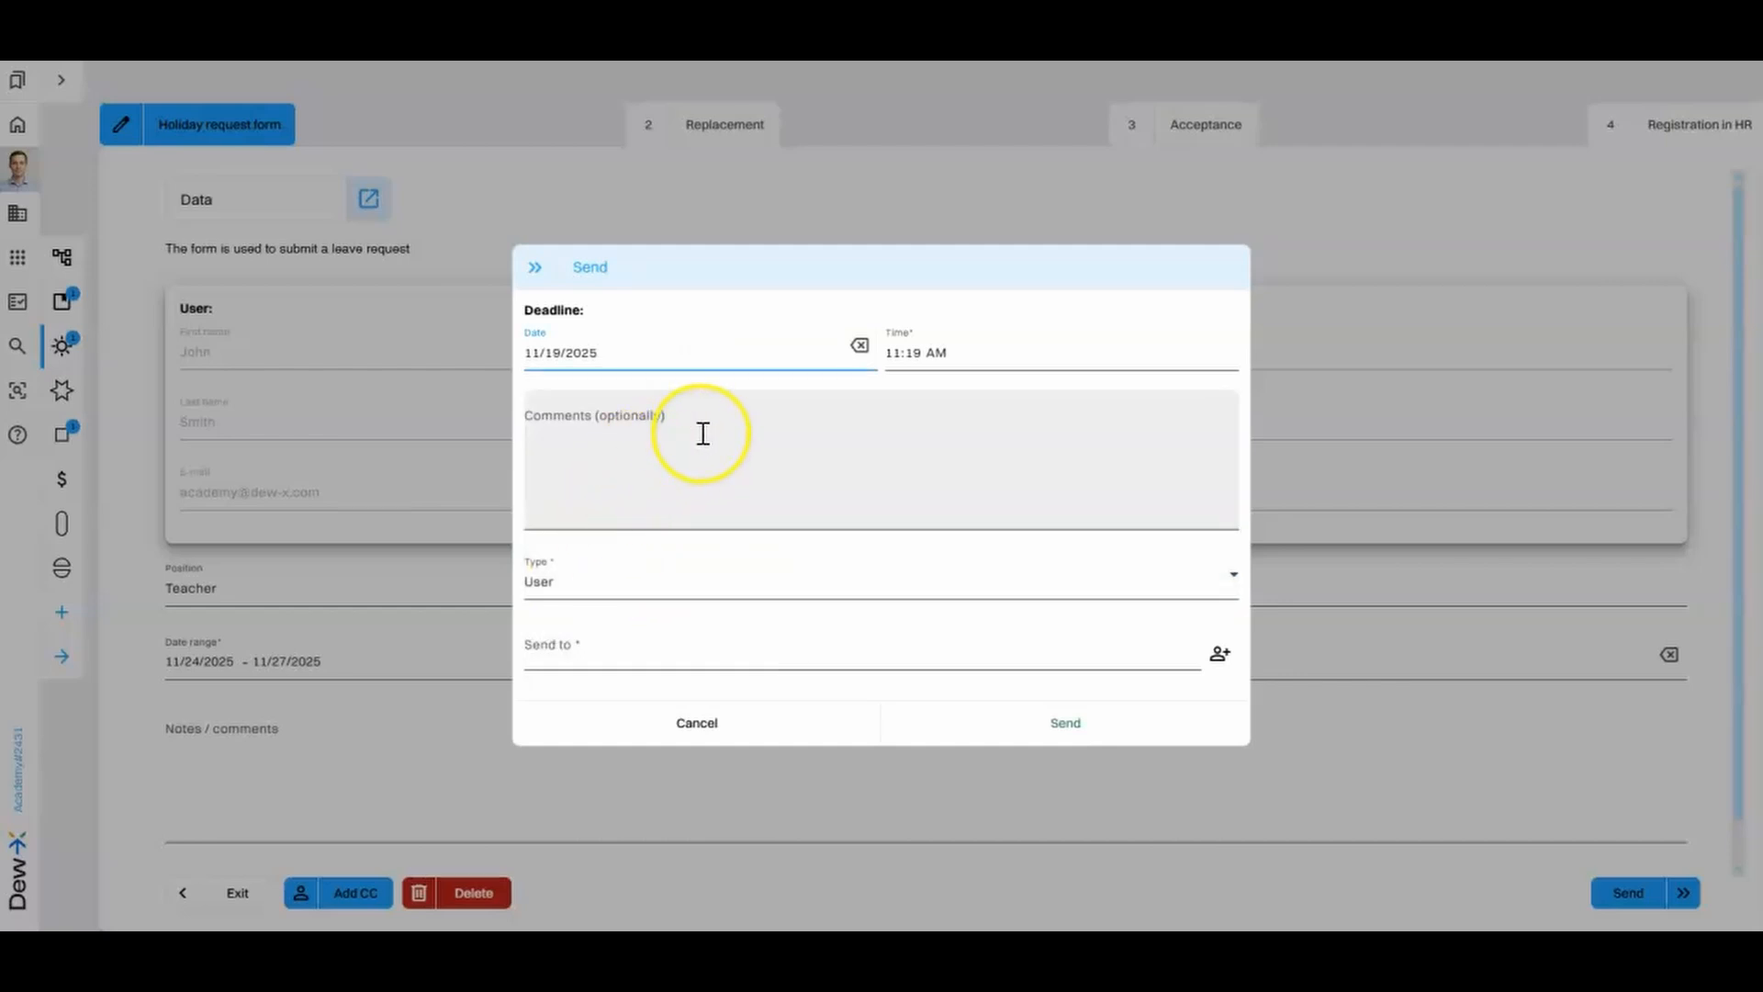
left_click(598, 643)
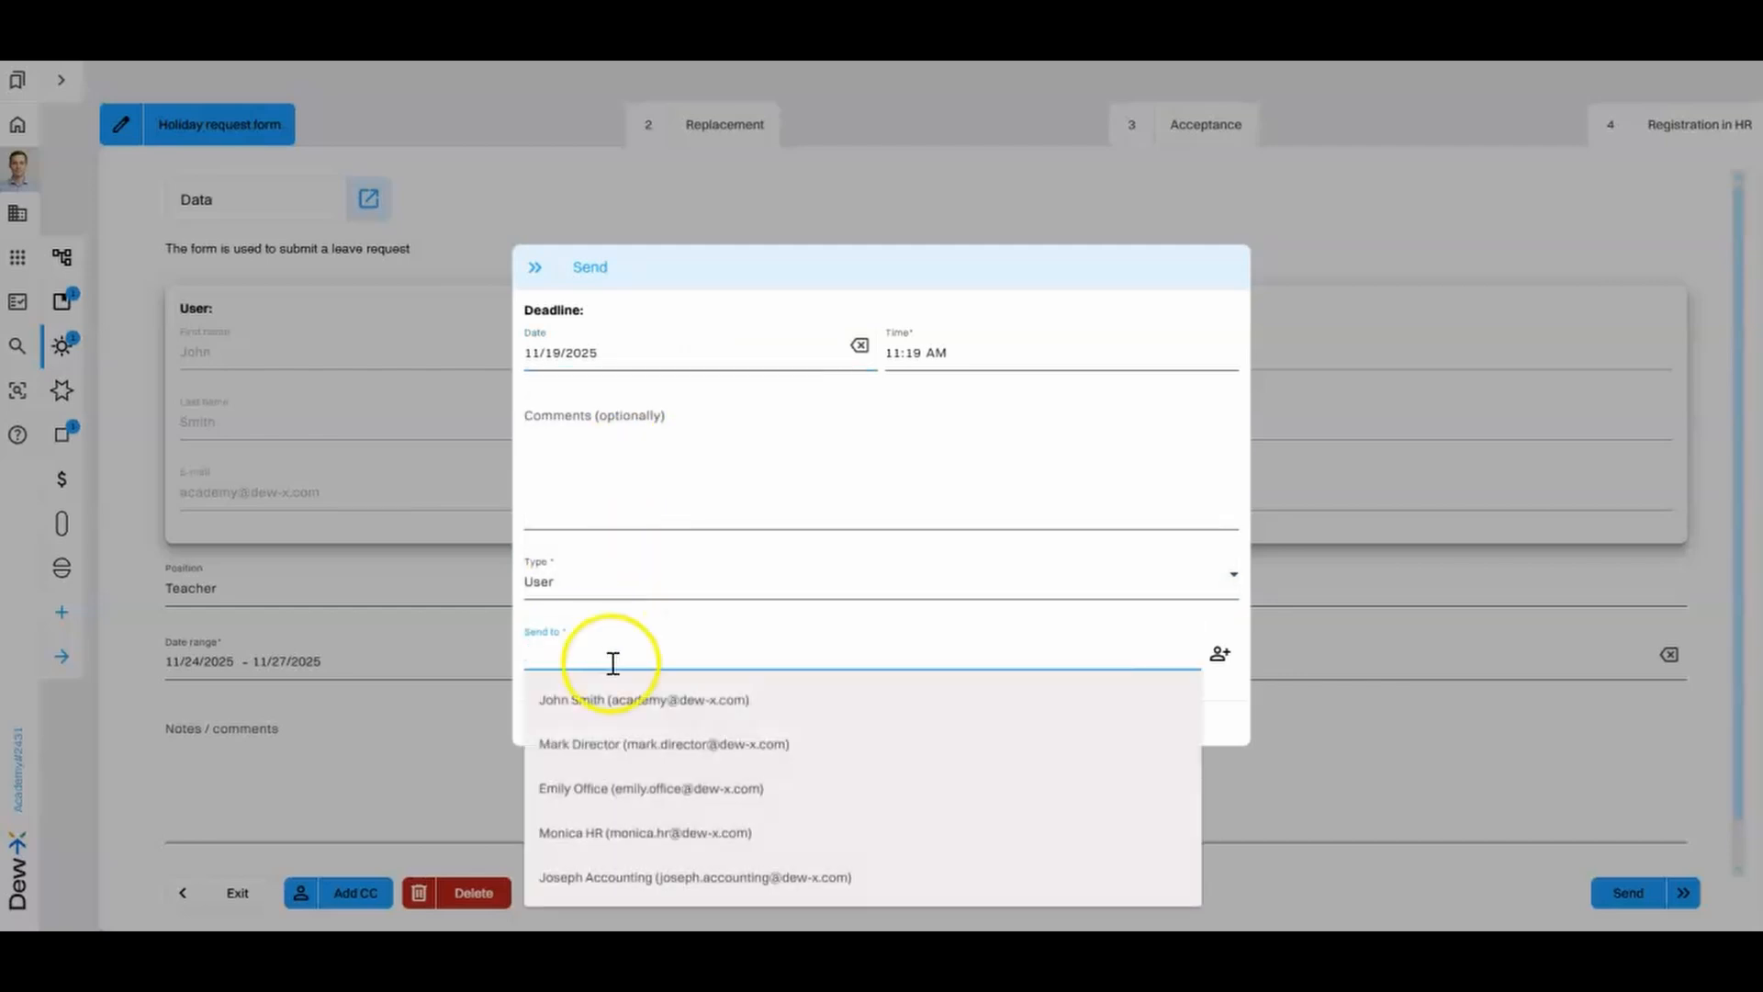
left_click(623, 701)
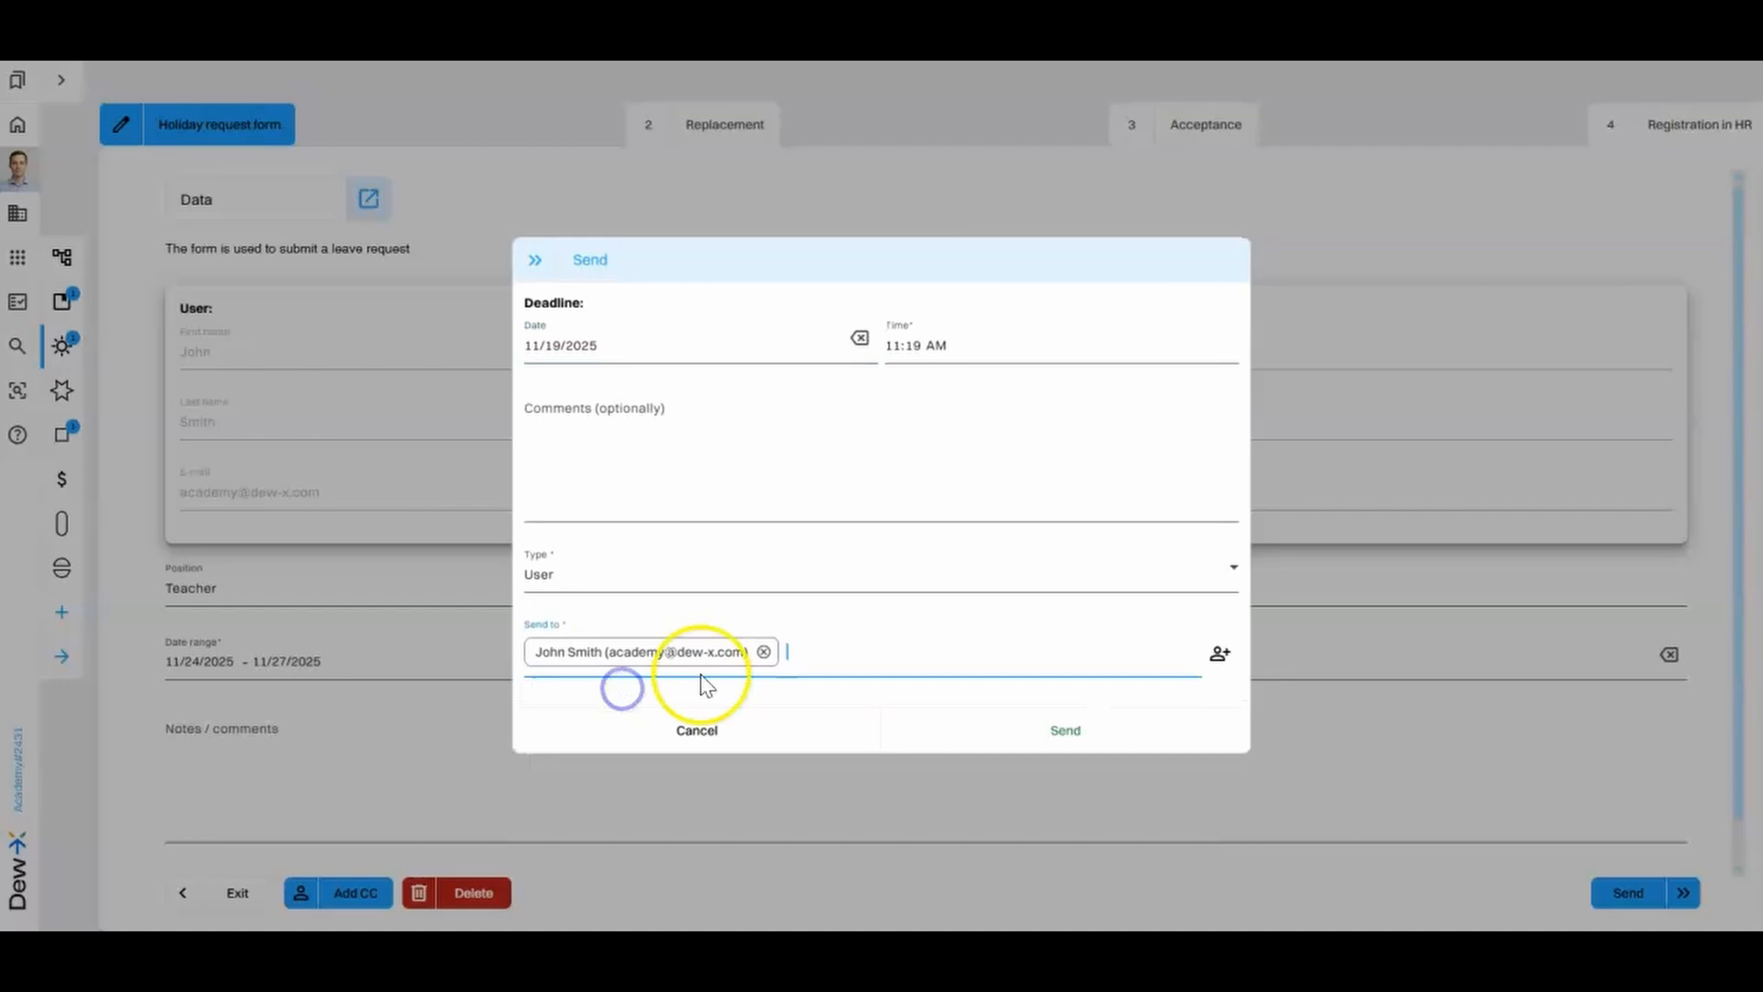
- Try adding a second recipient to the request, cancel the multiple-recipients choice and remove that recipient
left_click(836, 652)
left_click(814, 702)
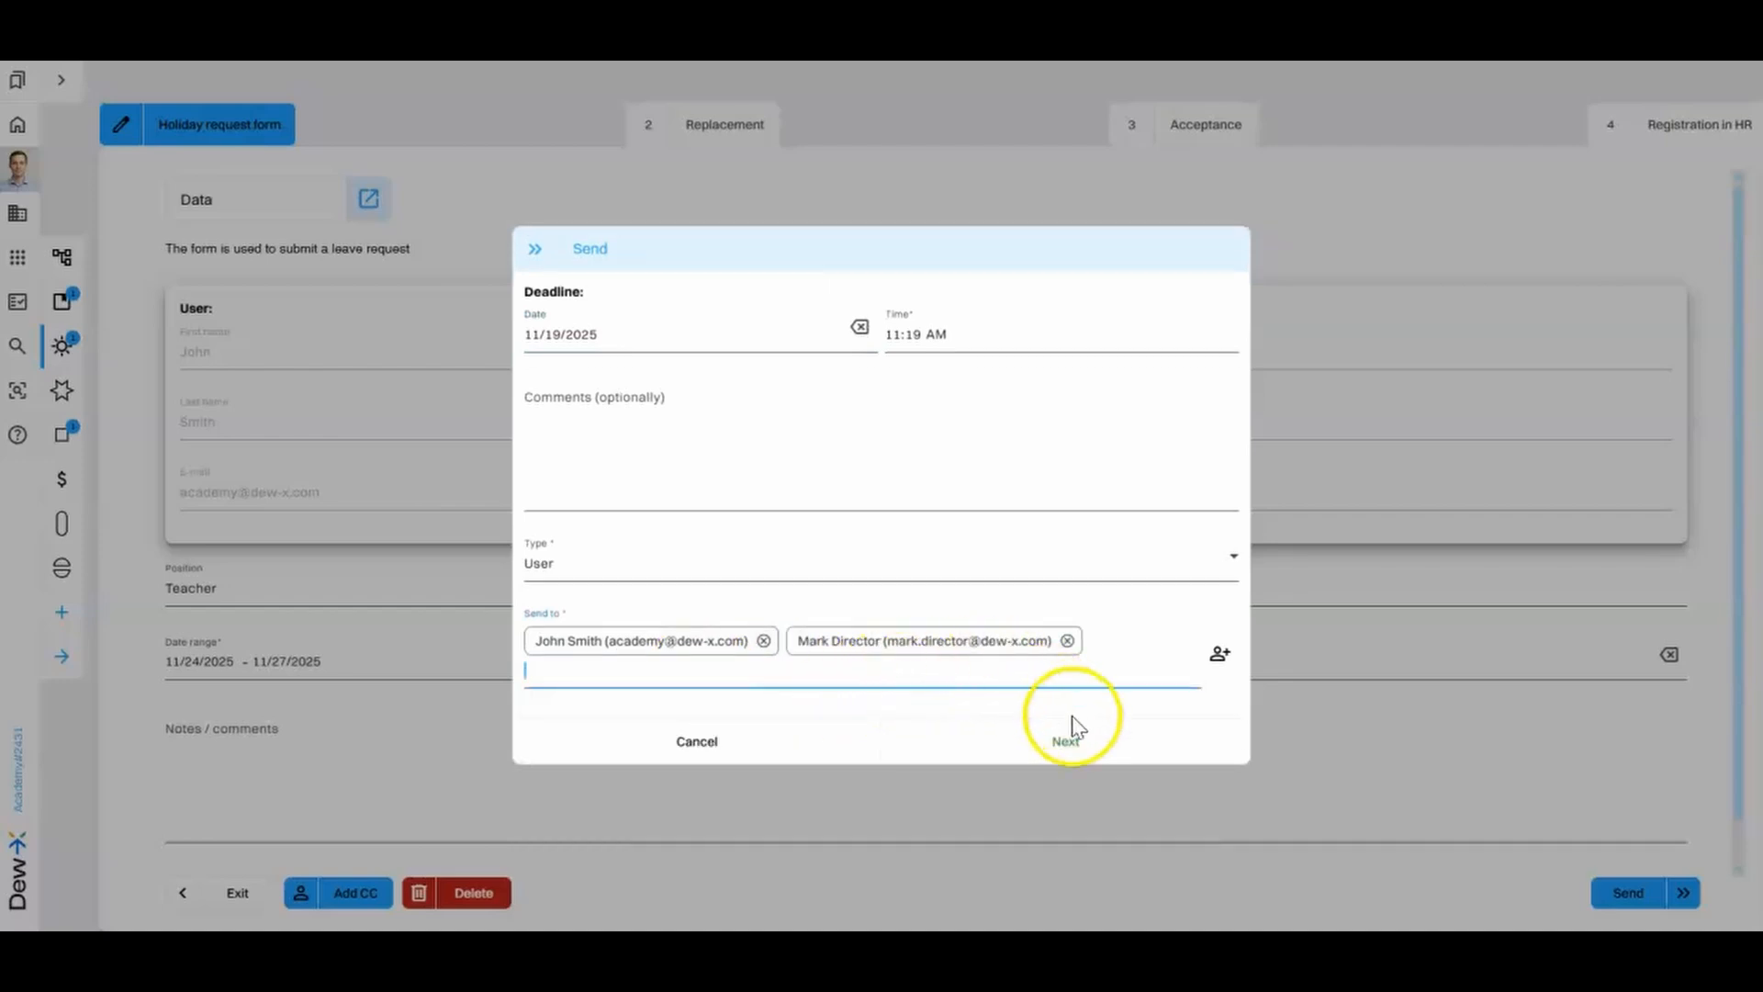
left_click(1086, 737)
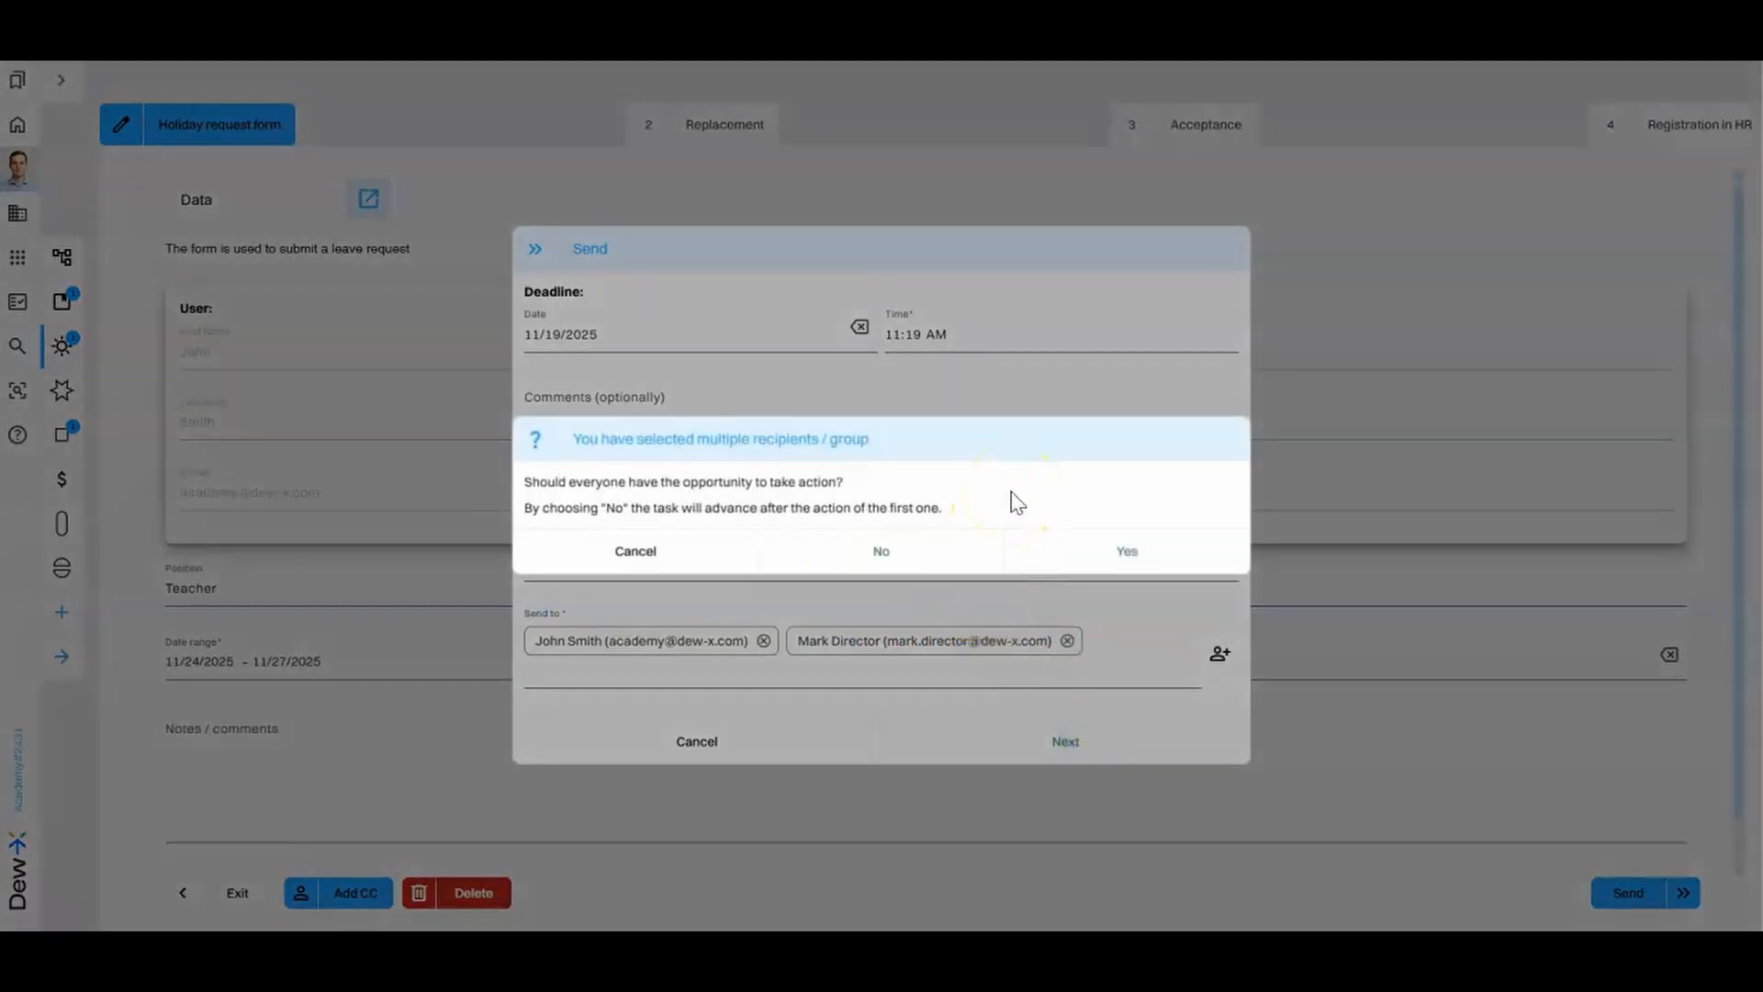
left_click(918, 564)
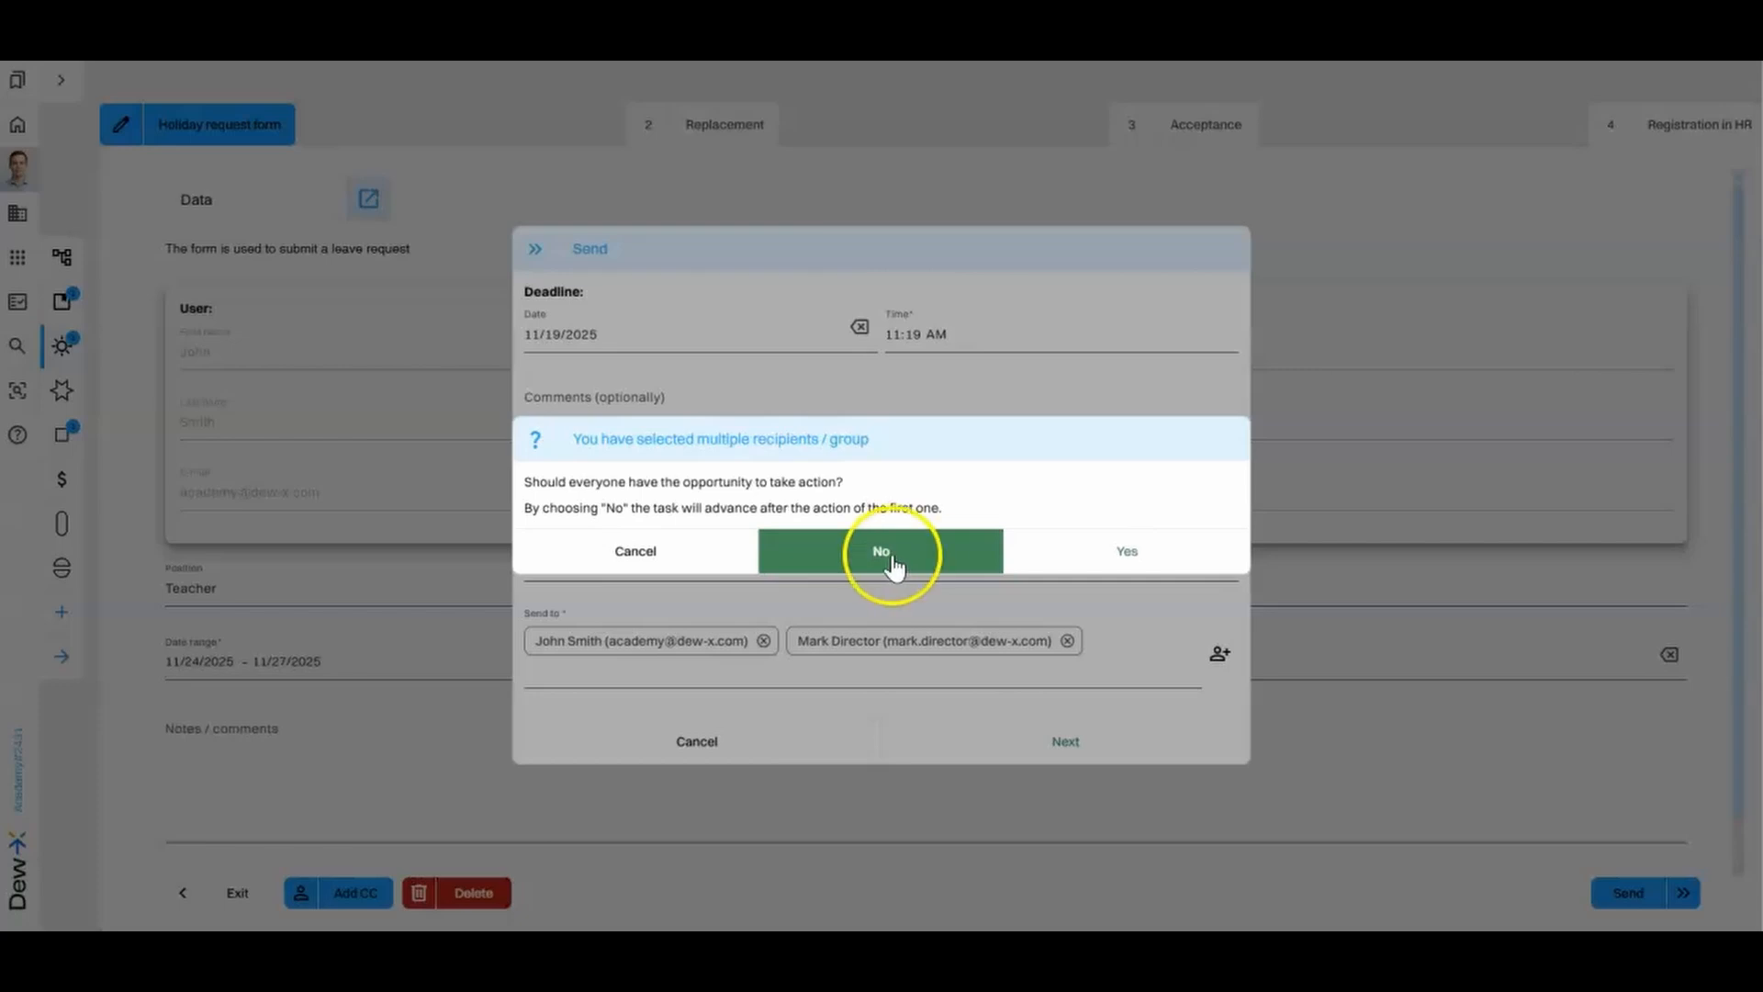
left_click(690, 559)
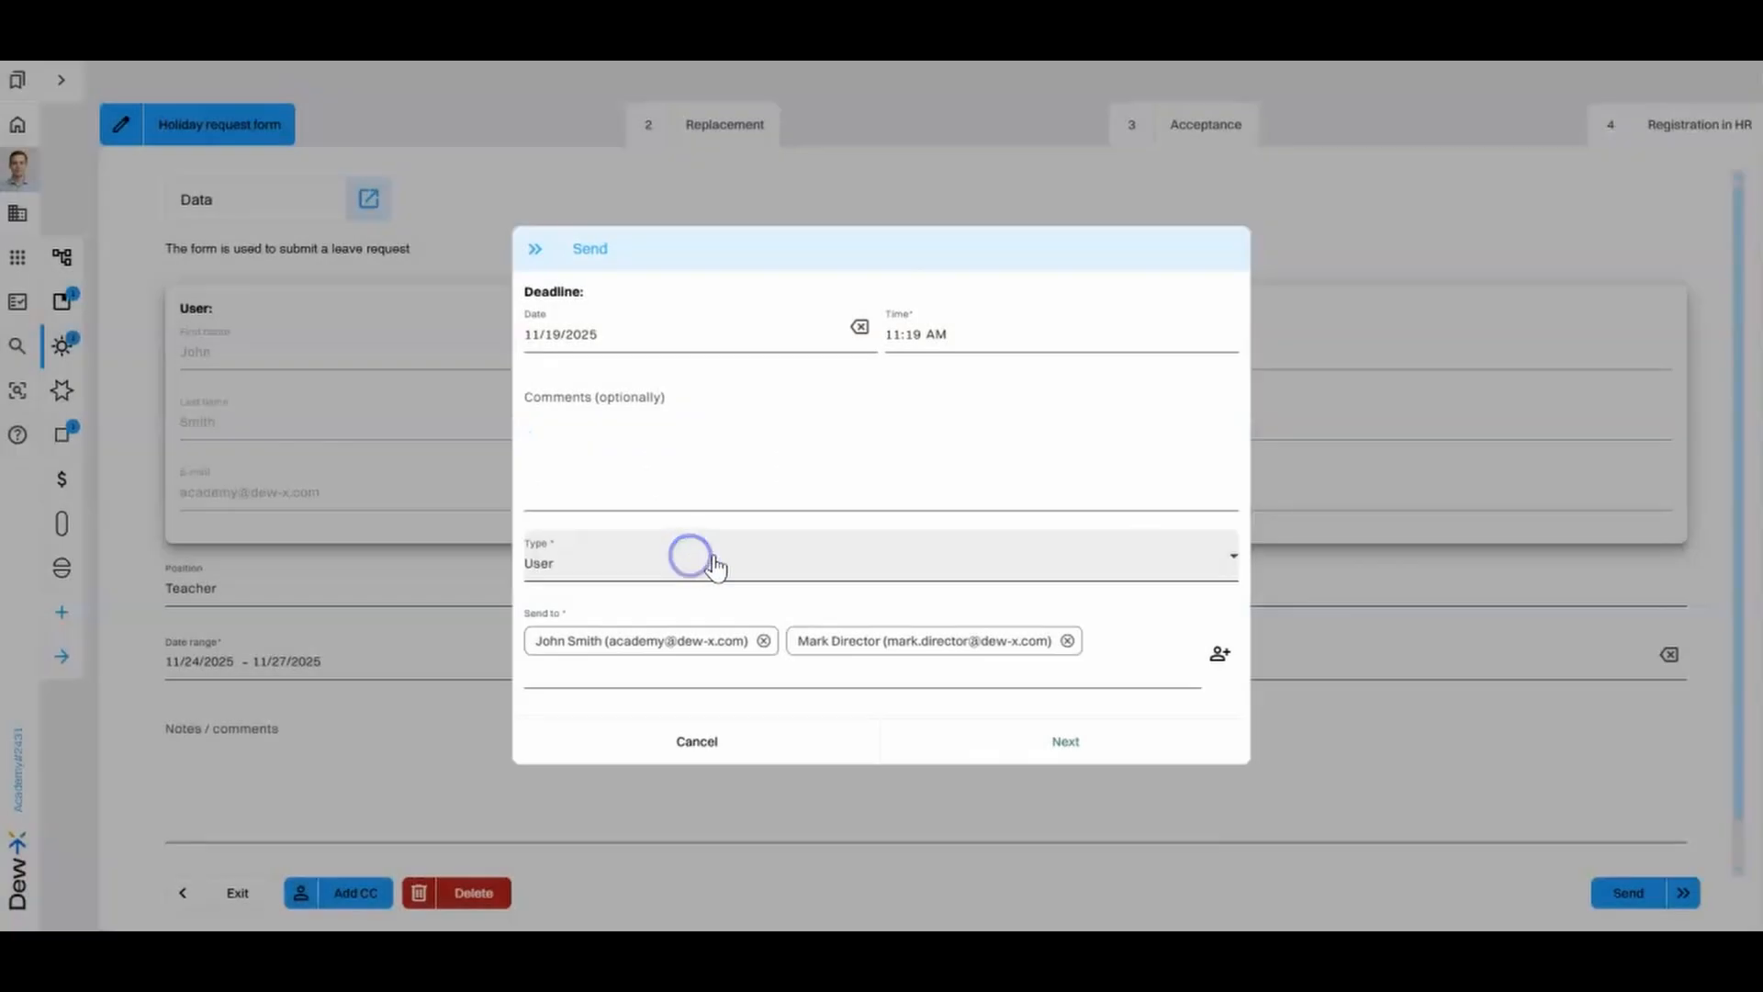
left_click(1067, 640)
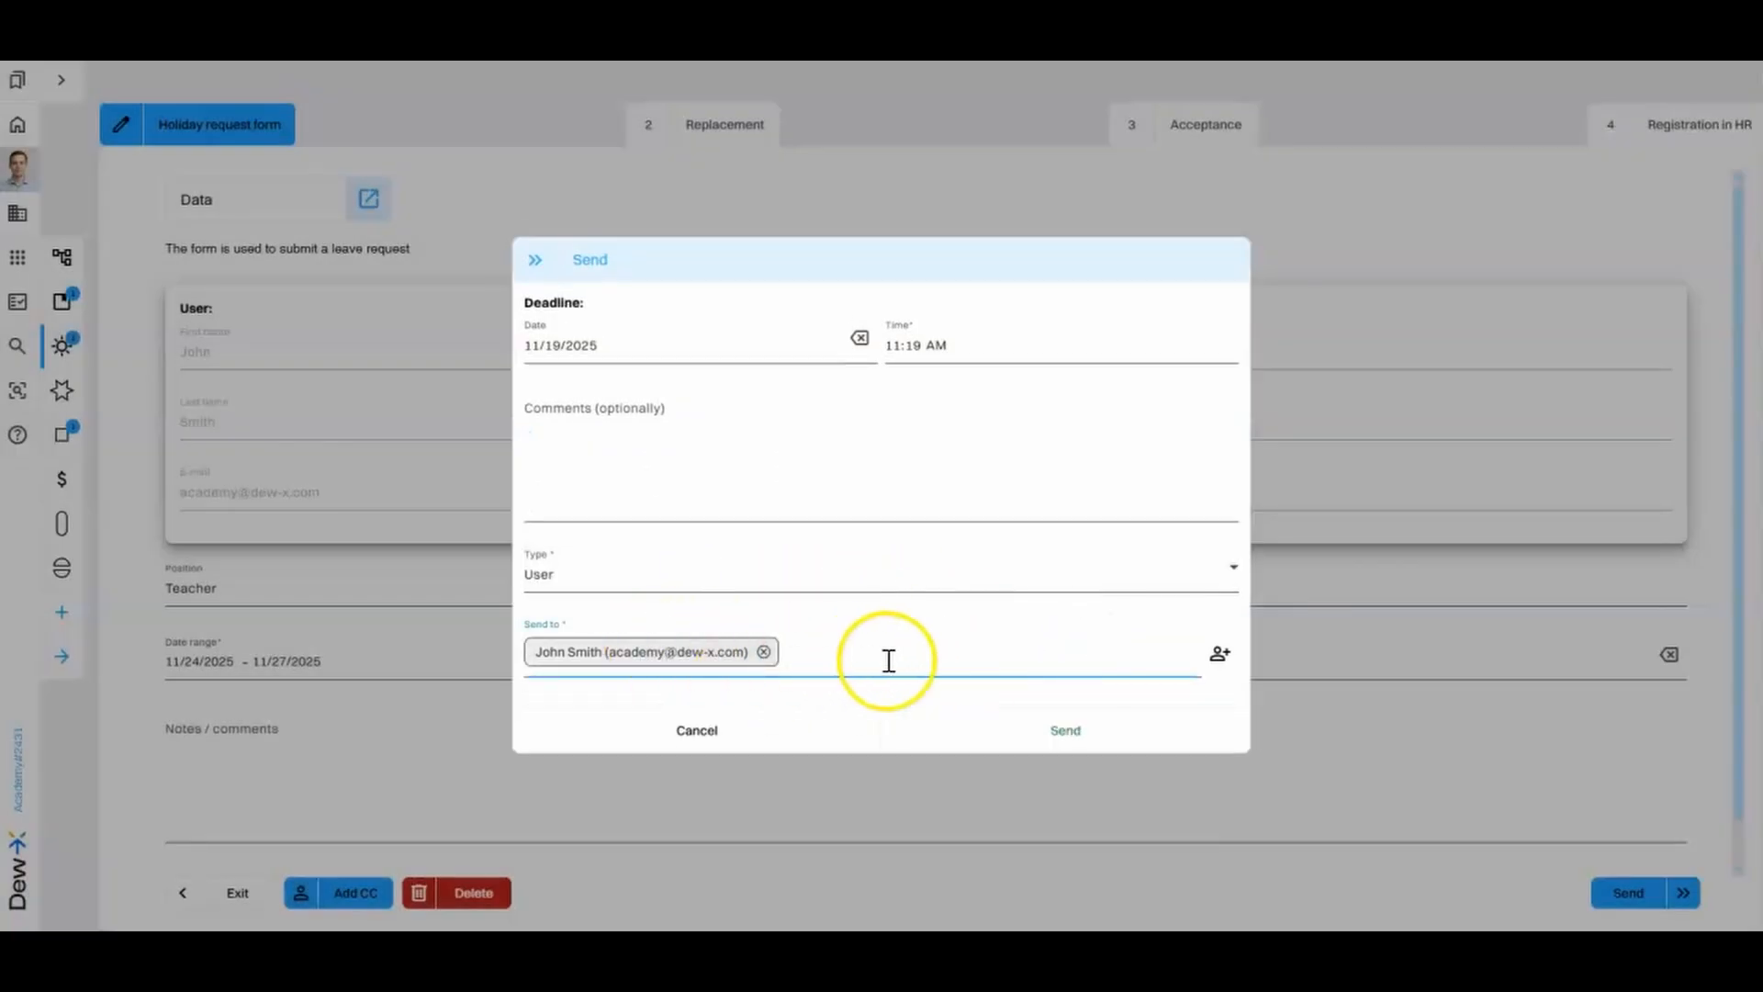
- Send the request form to the chosen recipient and answer Yes to replacing the requester
left_click(1129, 735)
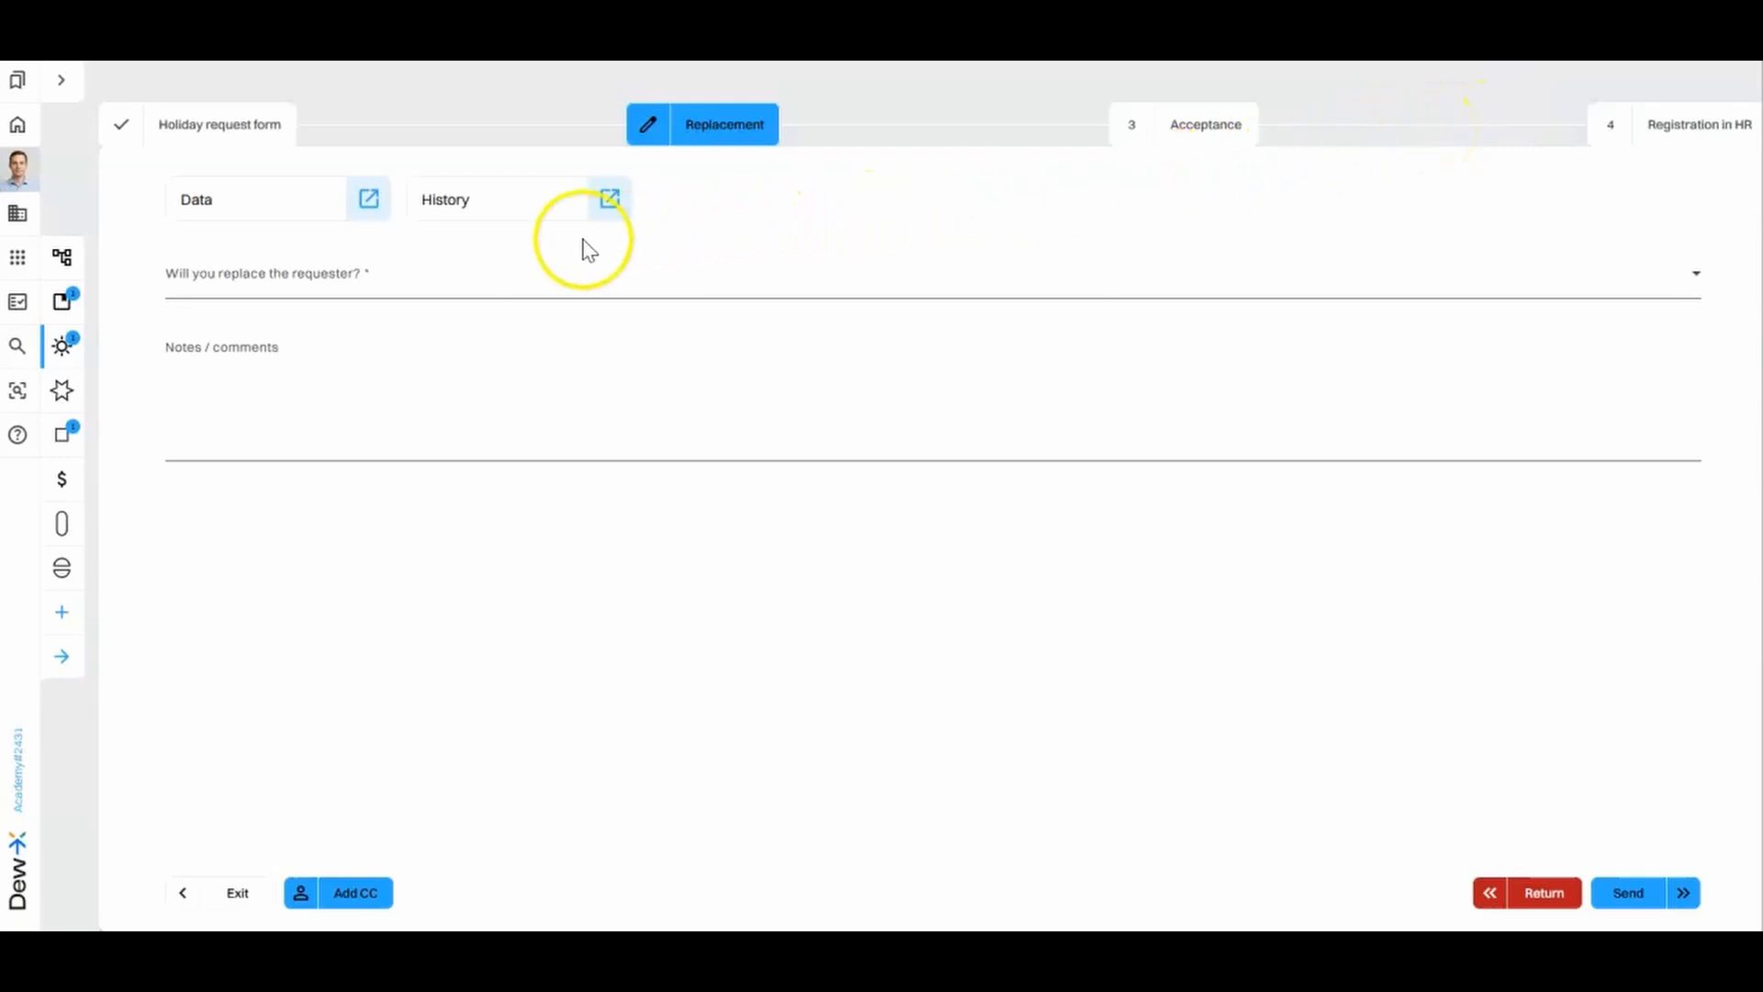
left_click(299, 275)
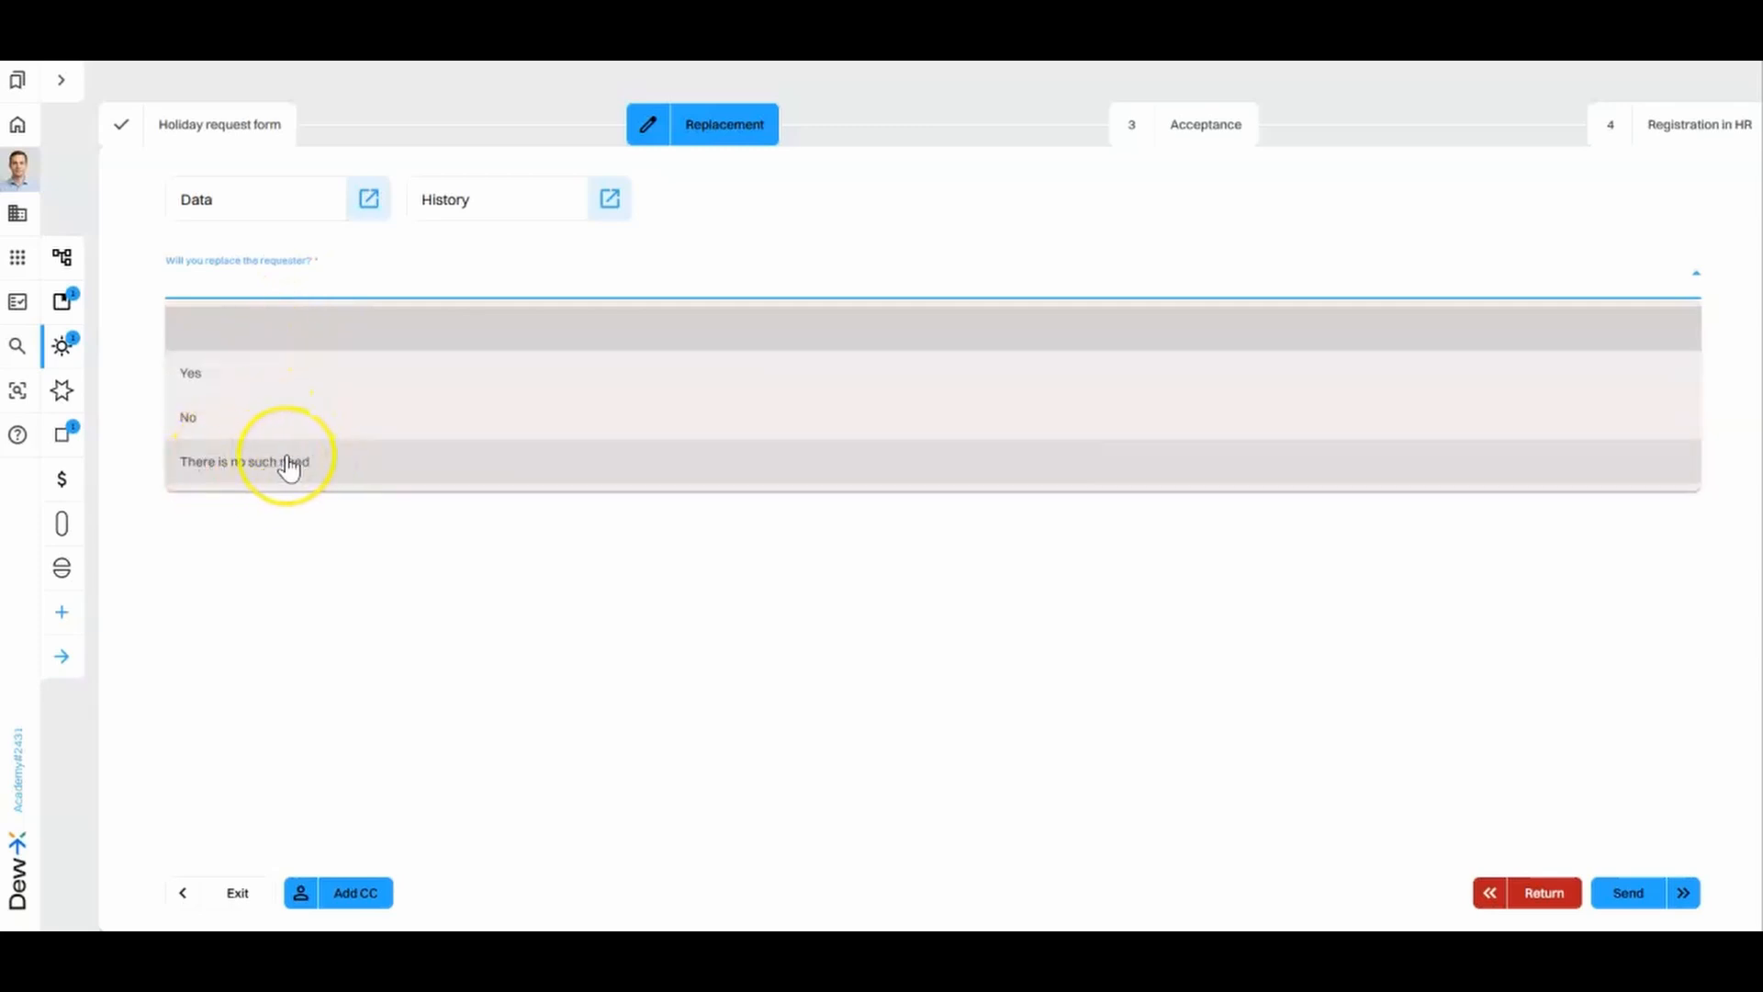
left_click(270, 384)
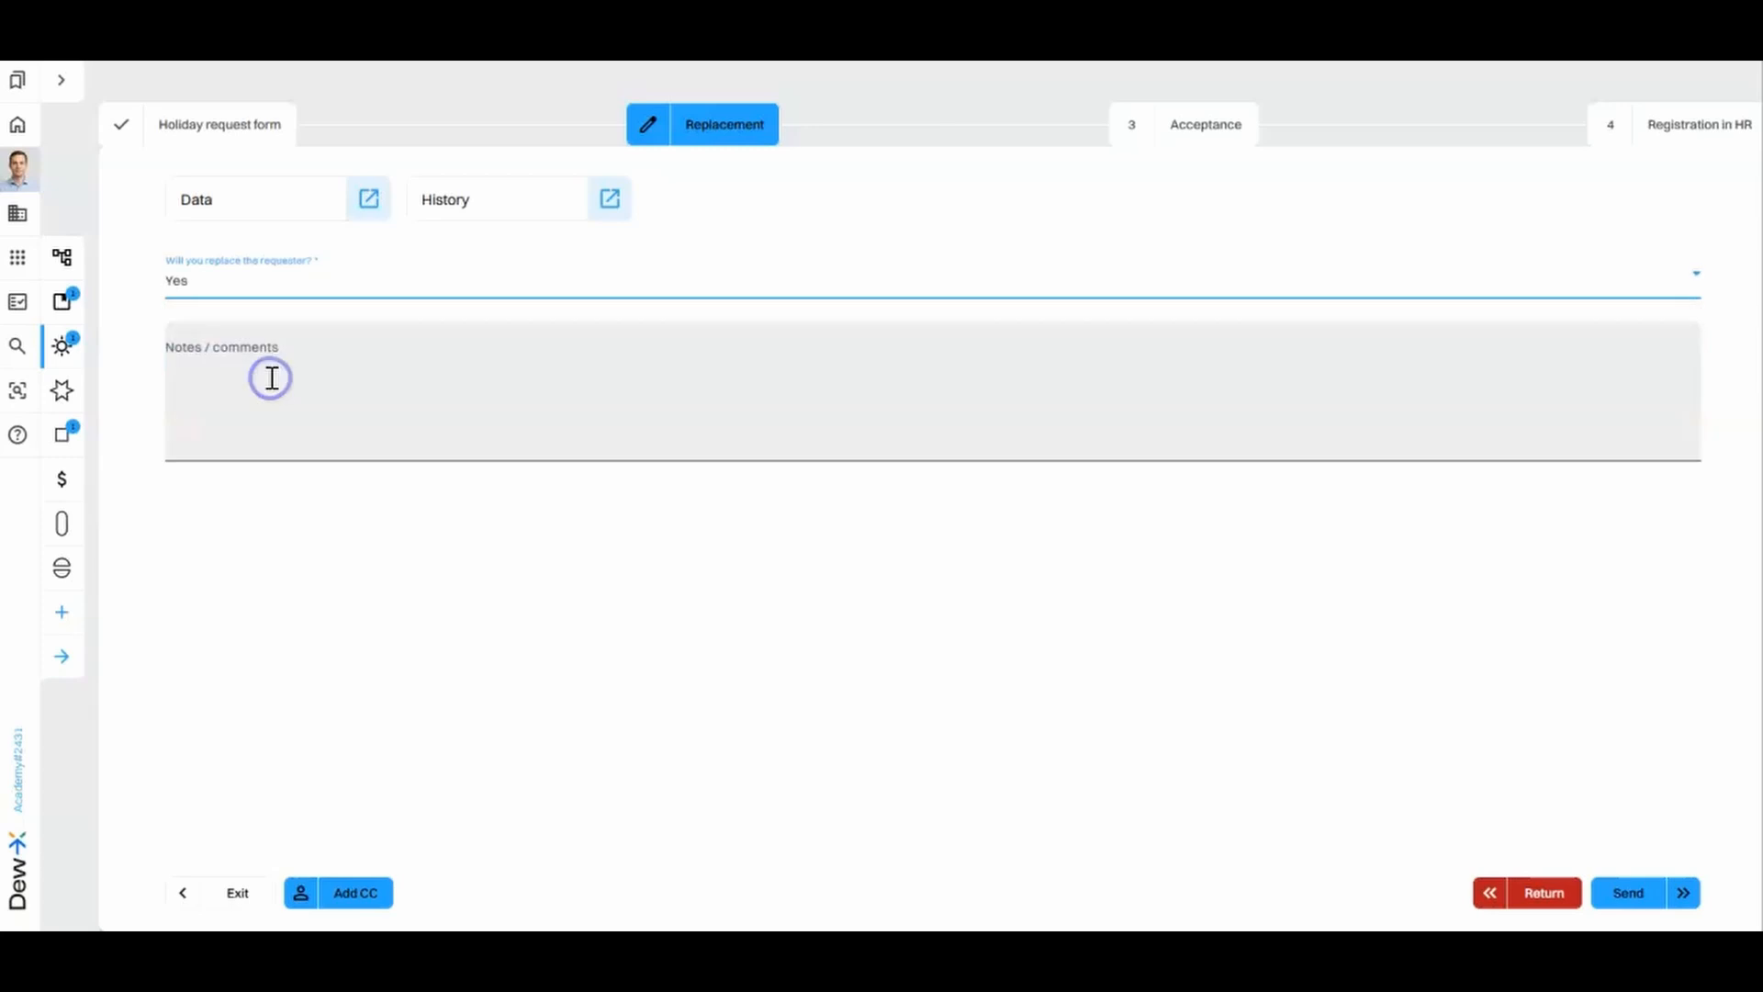
left_click(371, 373)
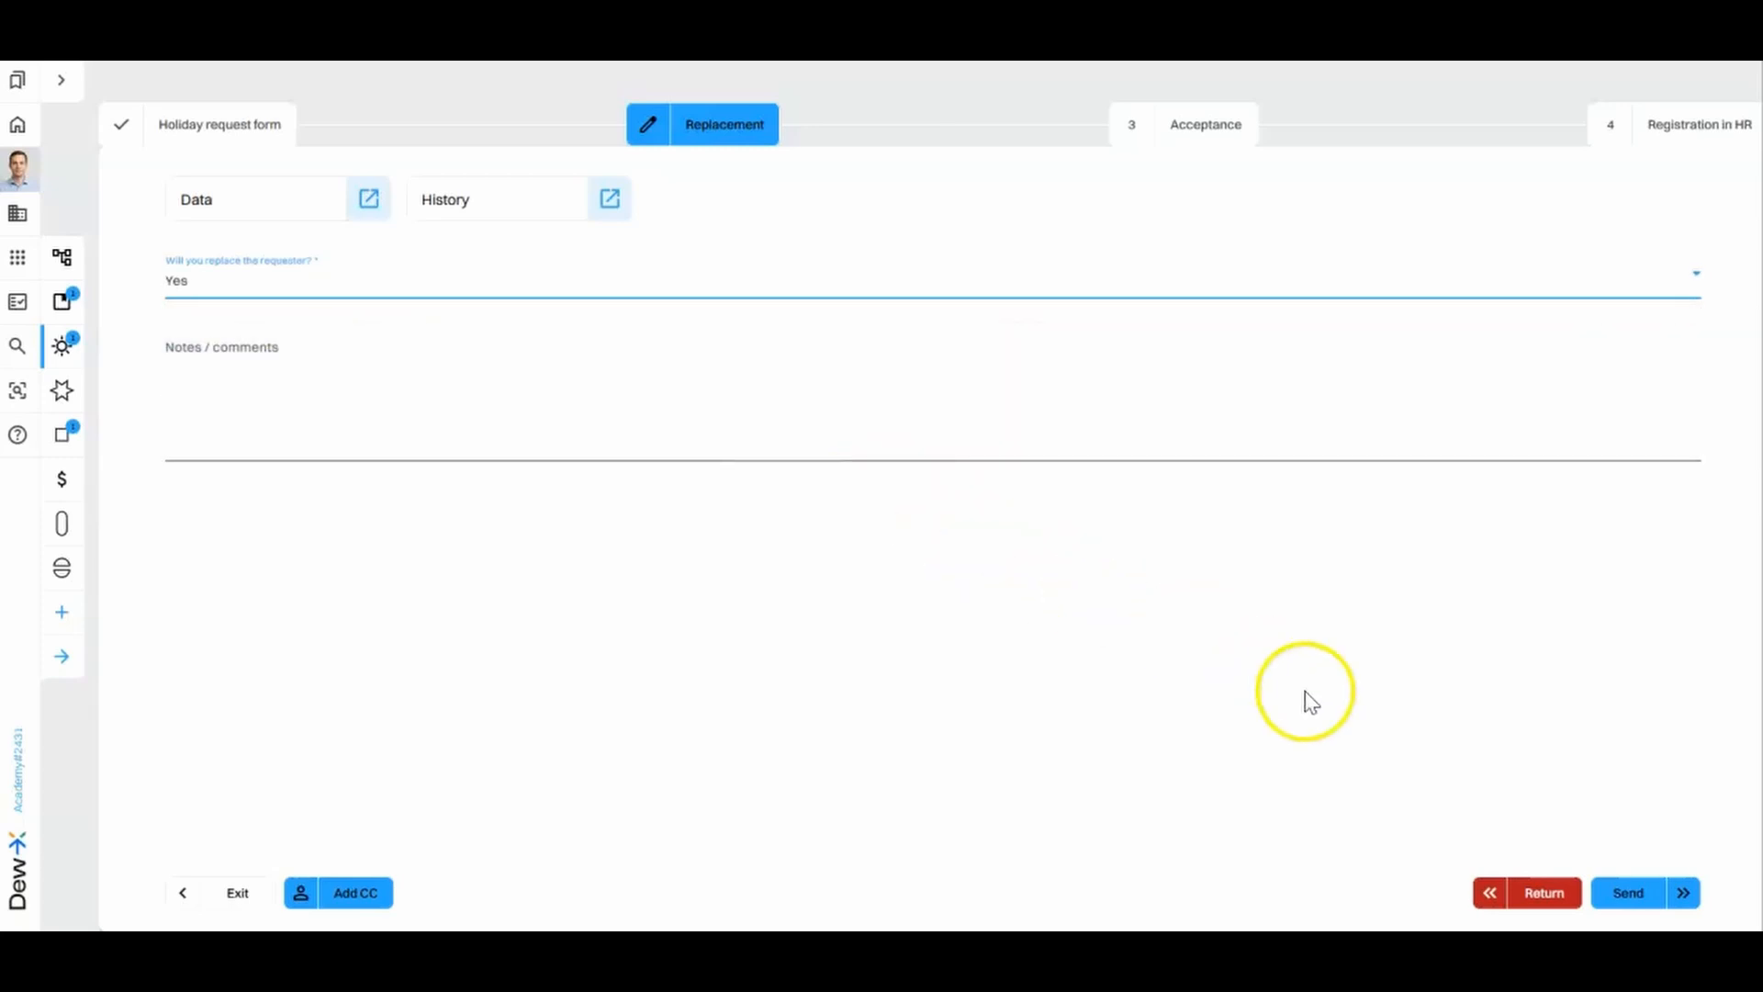
- Send the Replacement stage on to the first listed user, keeping the proposed deadline
left_click(1632, 895)
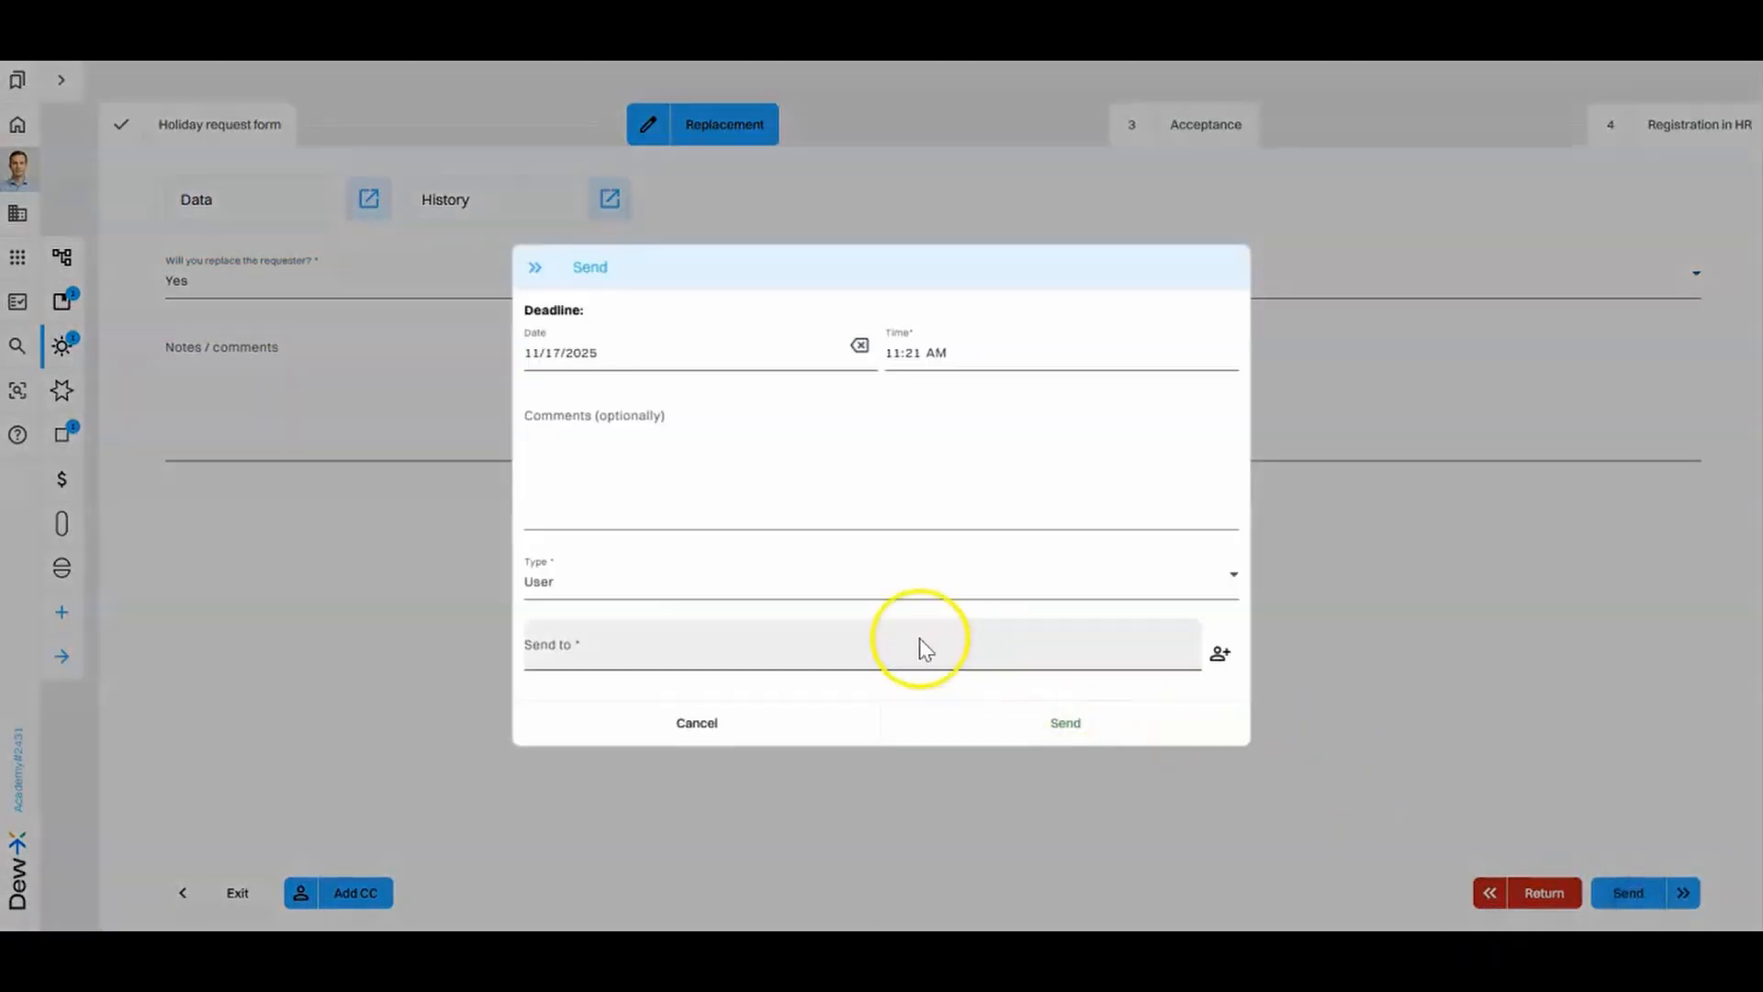
left_click(710, 654)
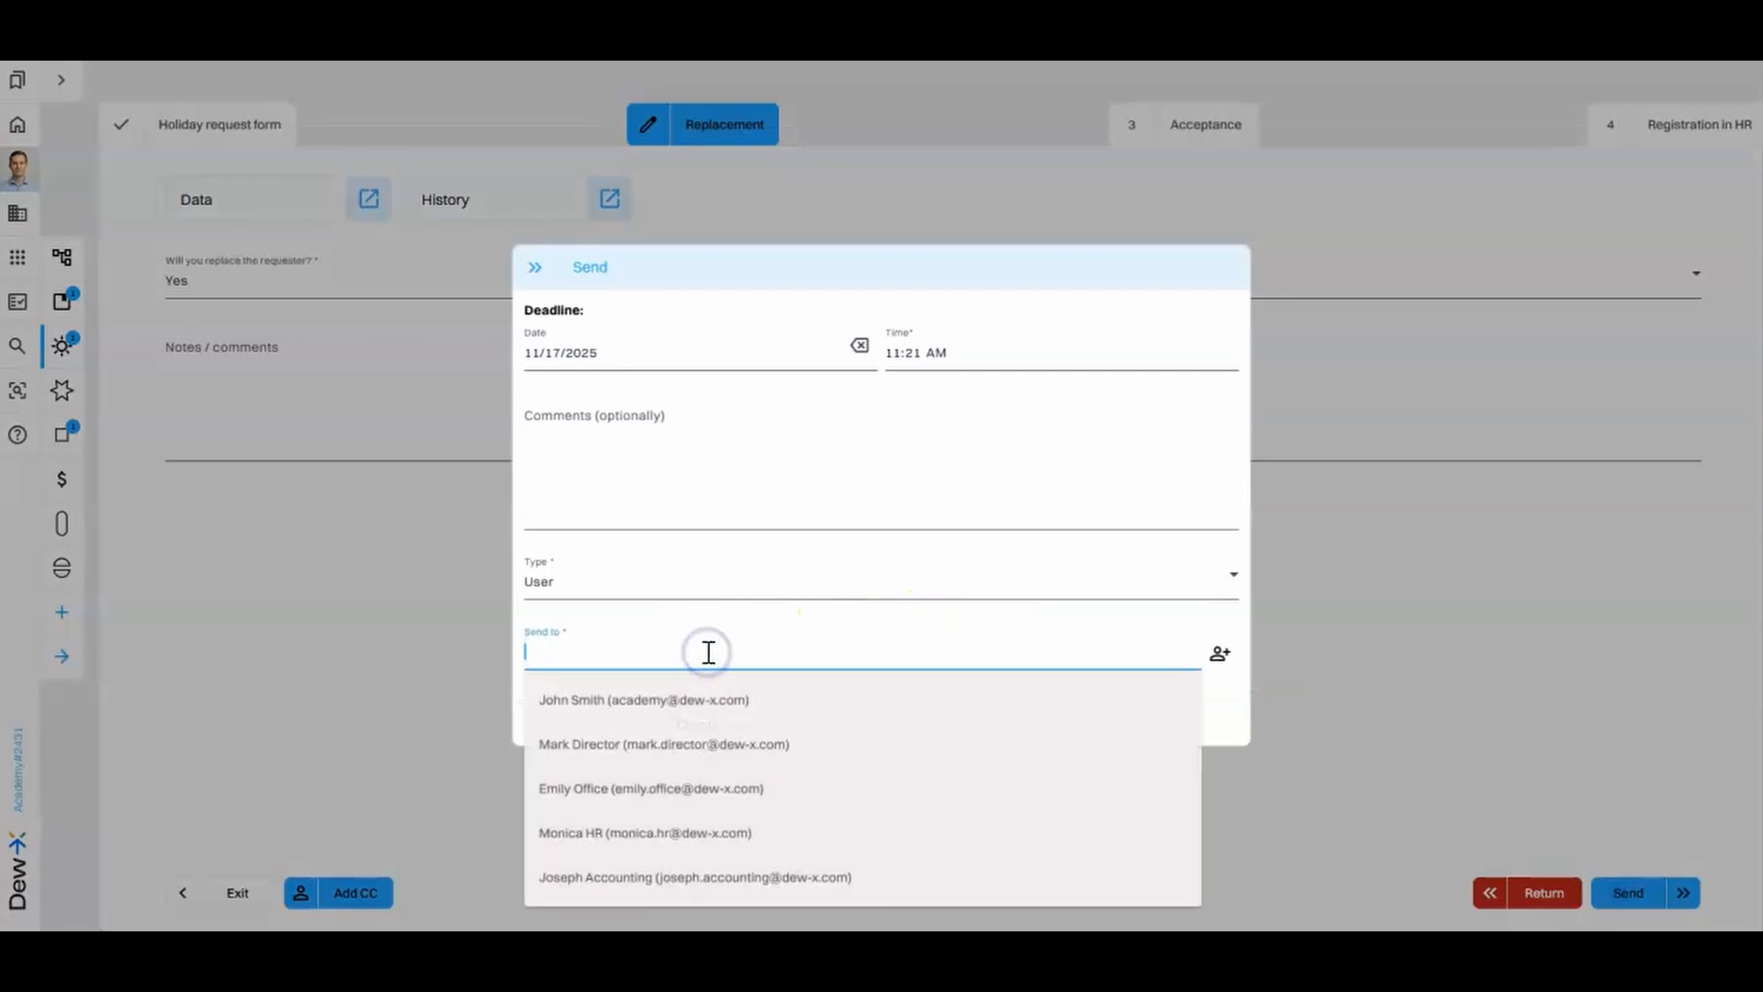
left_click(714, 702)
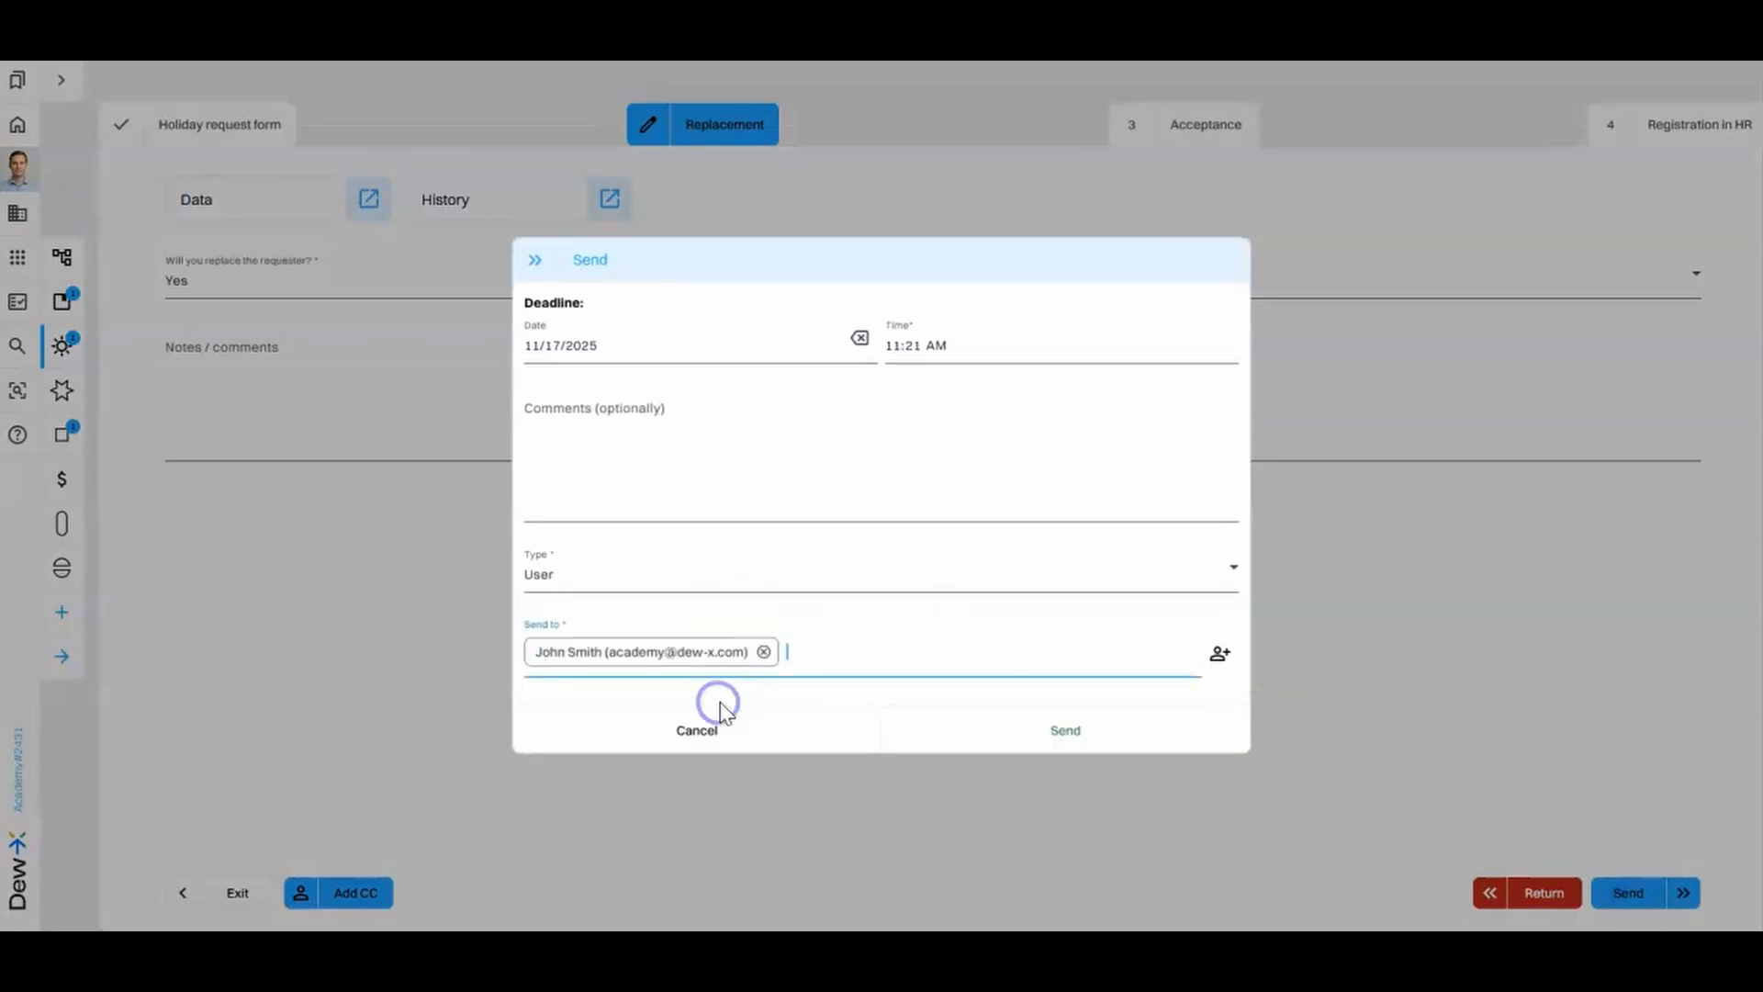
left_click(1109, 731)
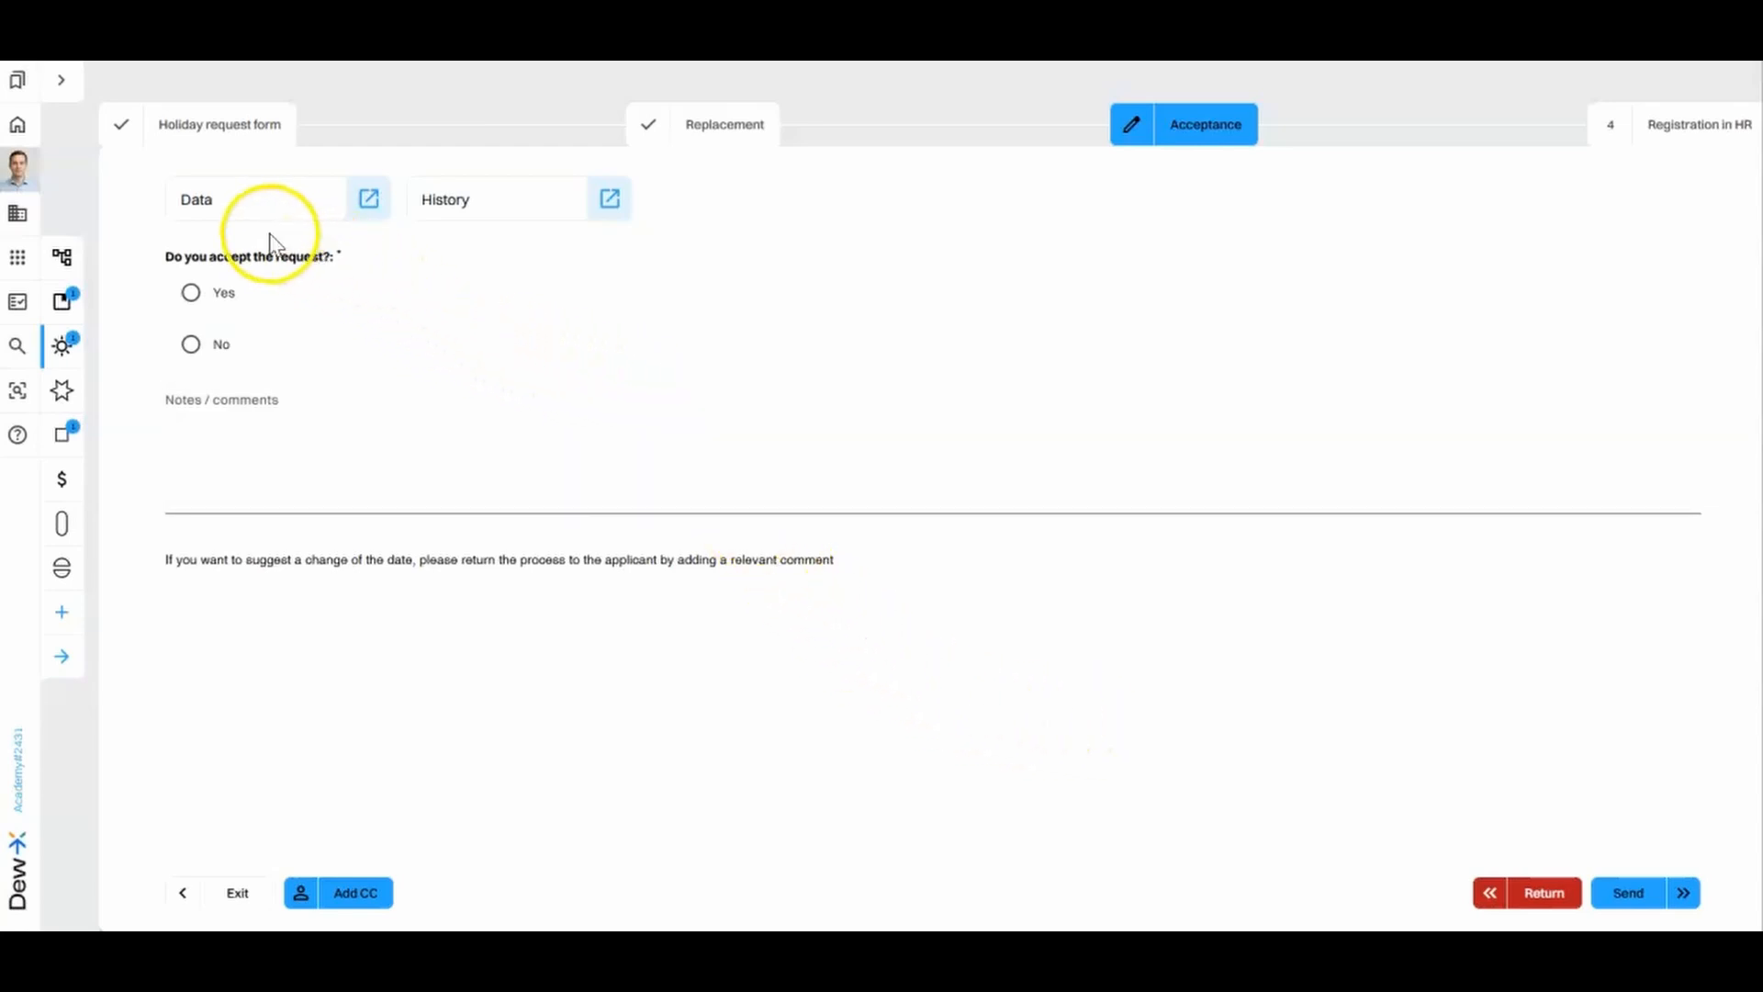
- Accept the holiday request with Yes and forward the Acceptance stage to the first listed user
left_click(191, 292)
left_click(190, 343)
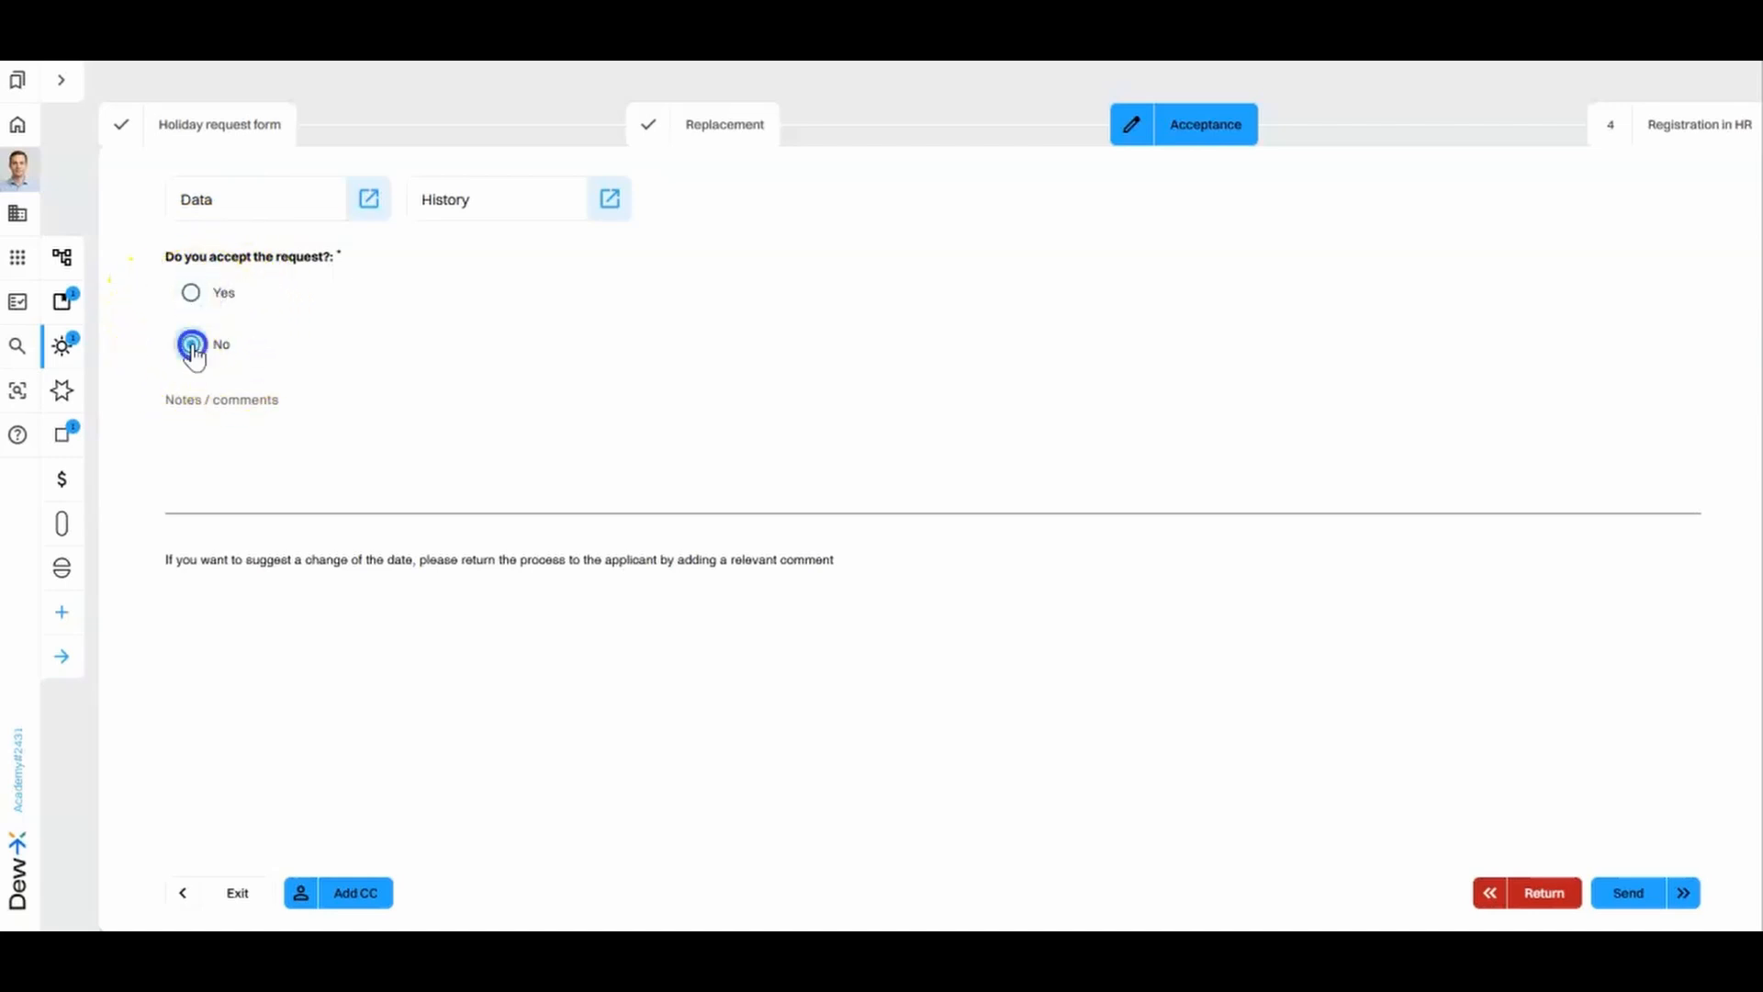
left_click(191, 294)
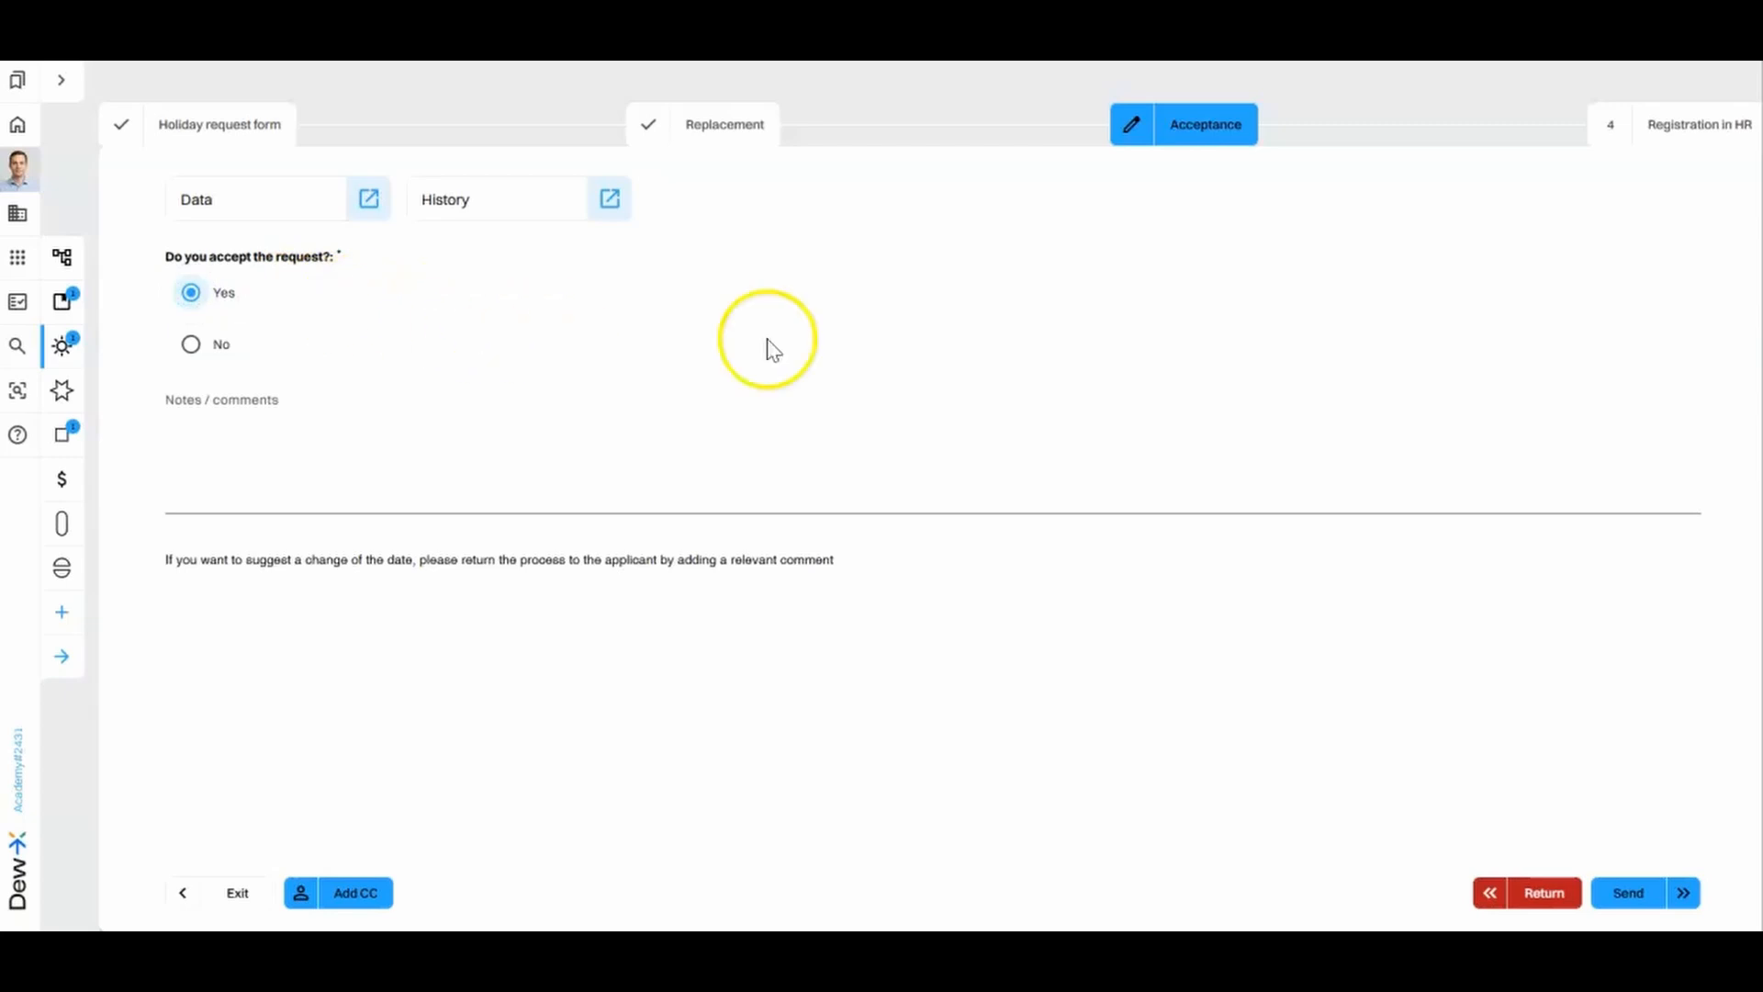
left_click(1645, 896)
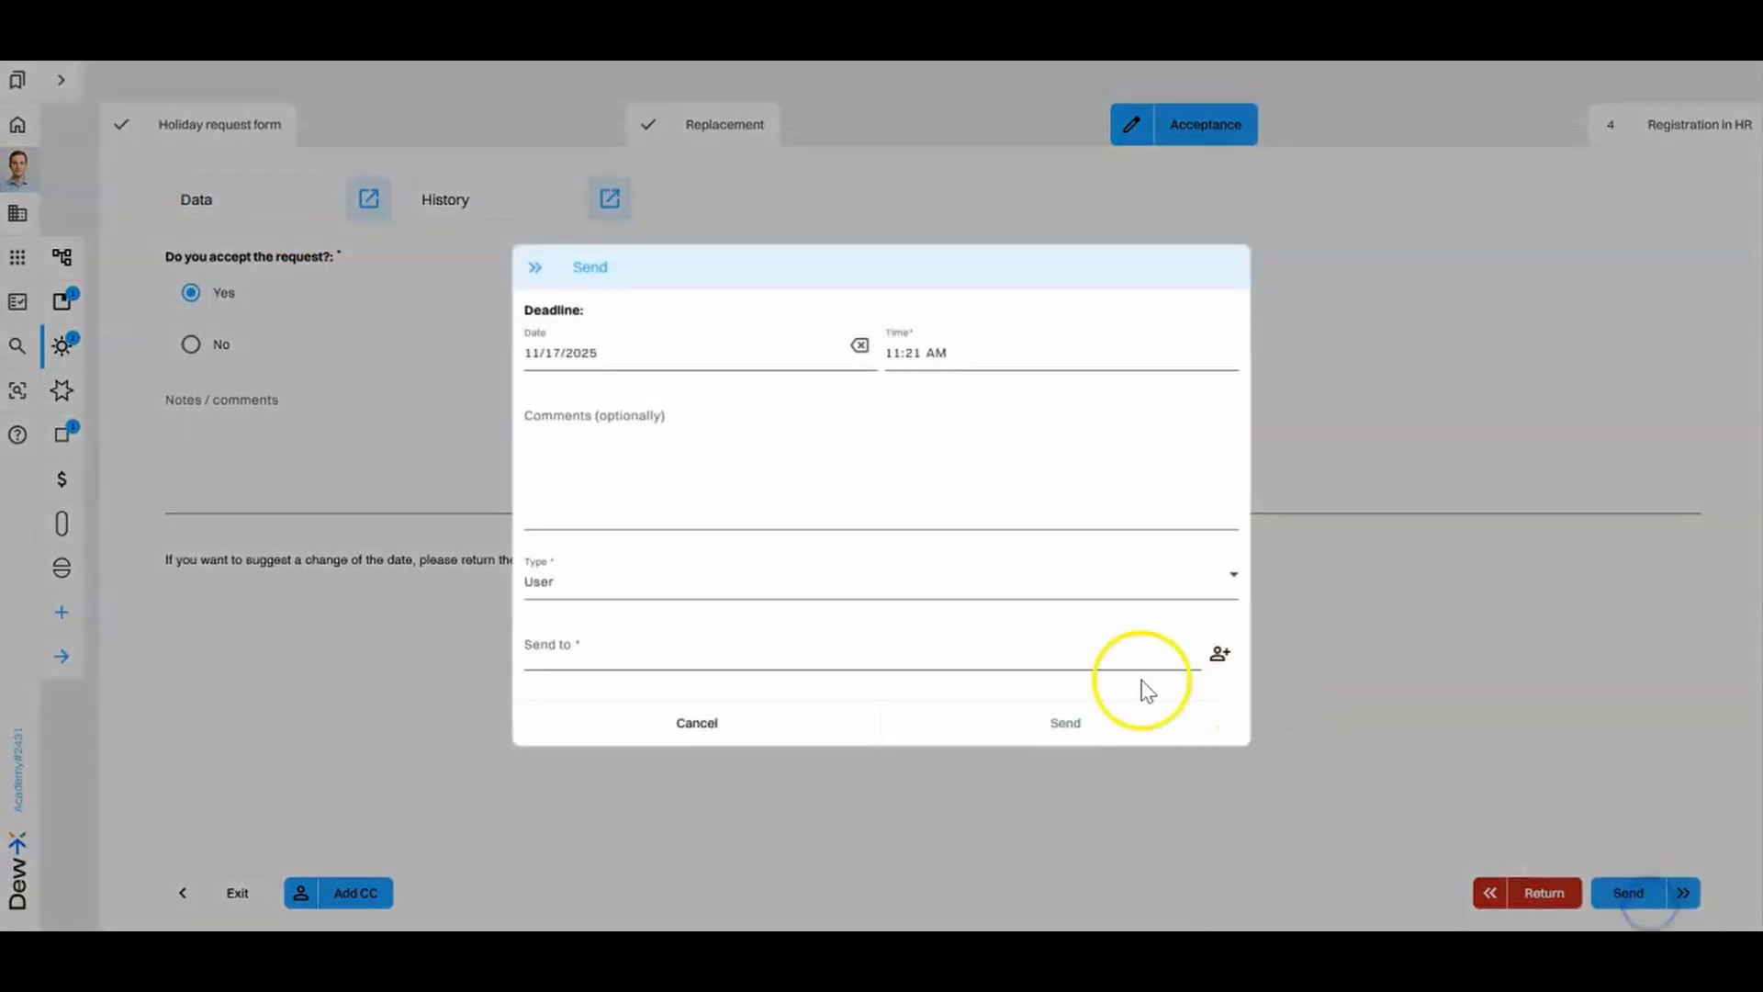
left_click(918, 655)
left_click(898, 705)
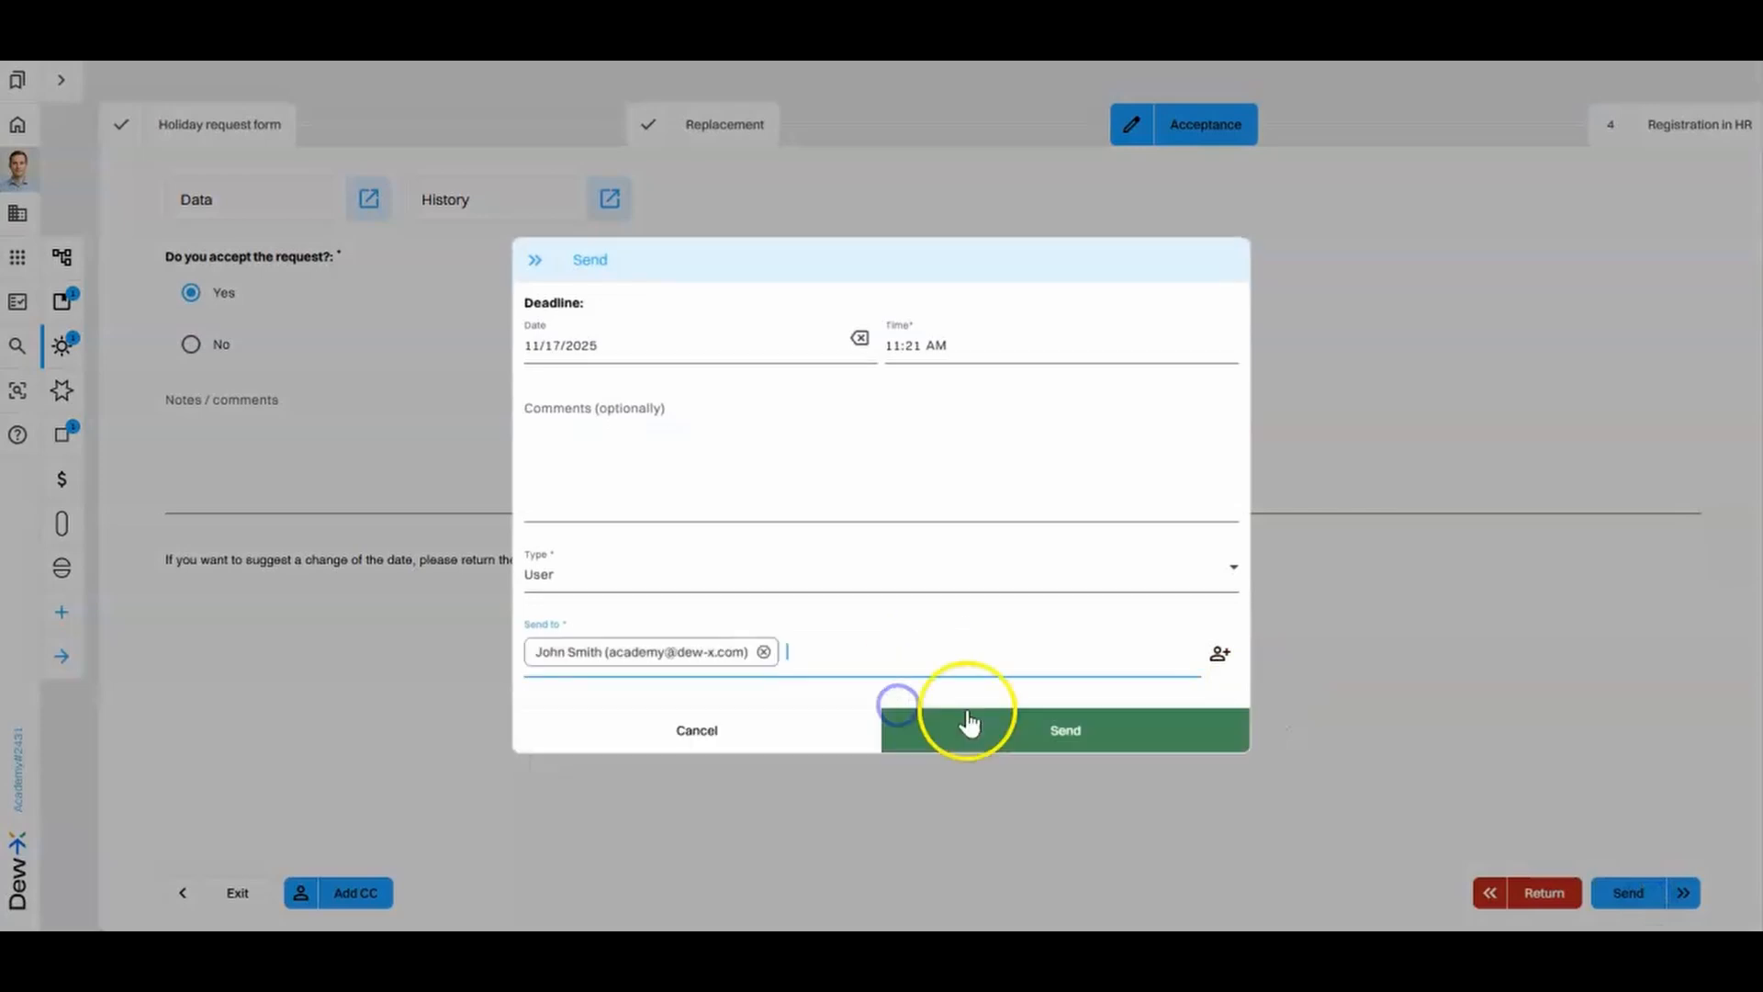
left_click(1019, 731)
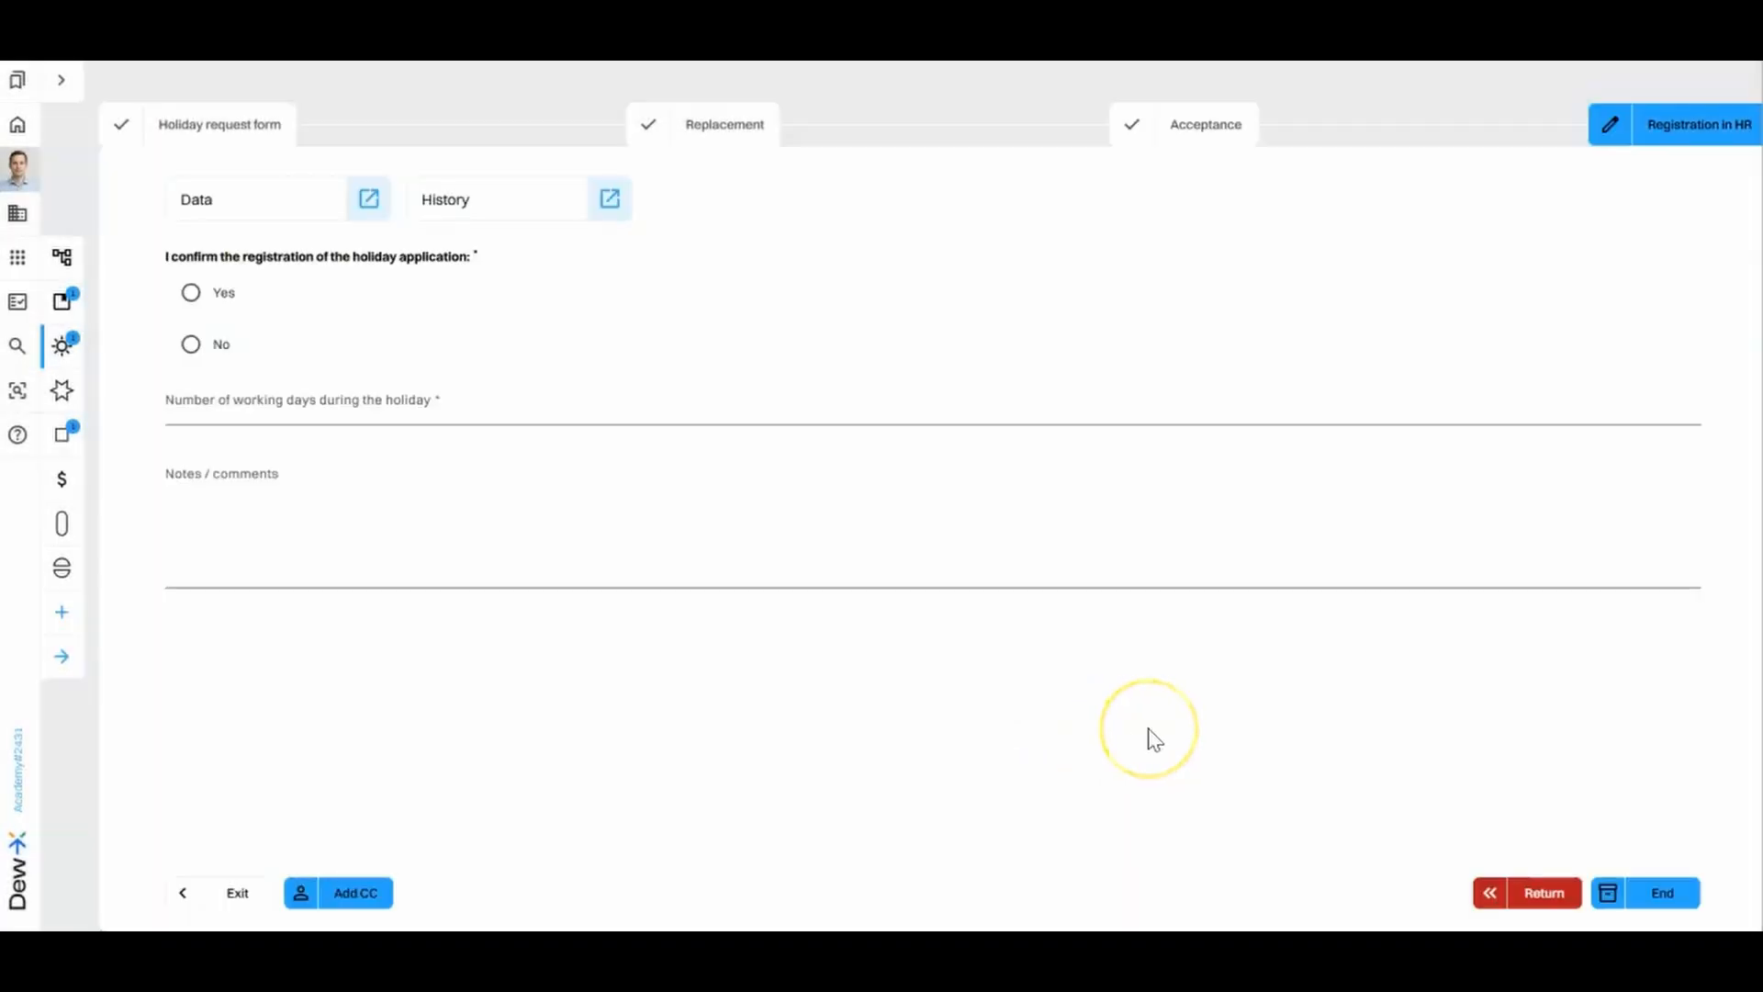
- Confirm the holiday registration with Yes, set 4 working days, and end the process
left_click(193, 292)
left_click(280, 398)
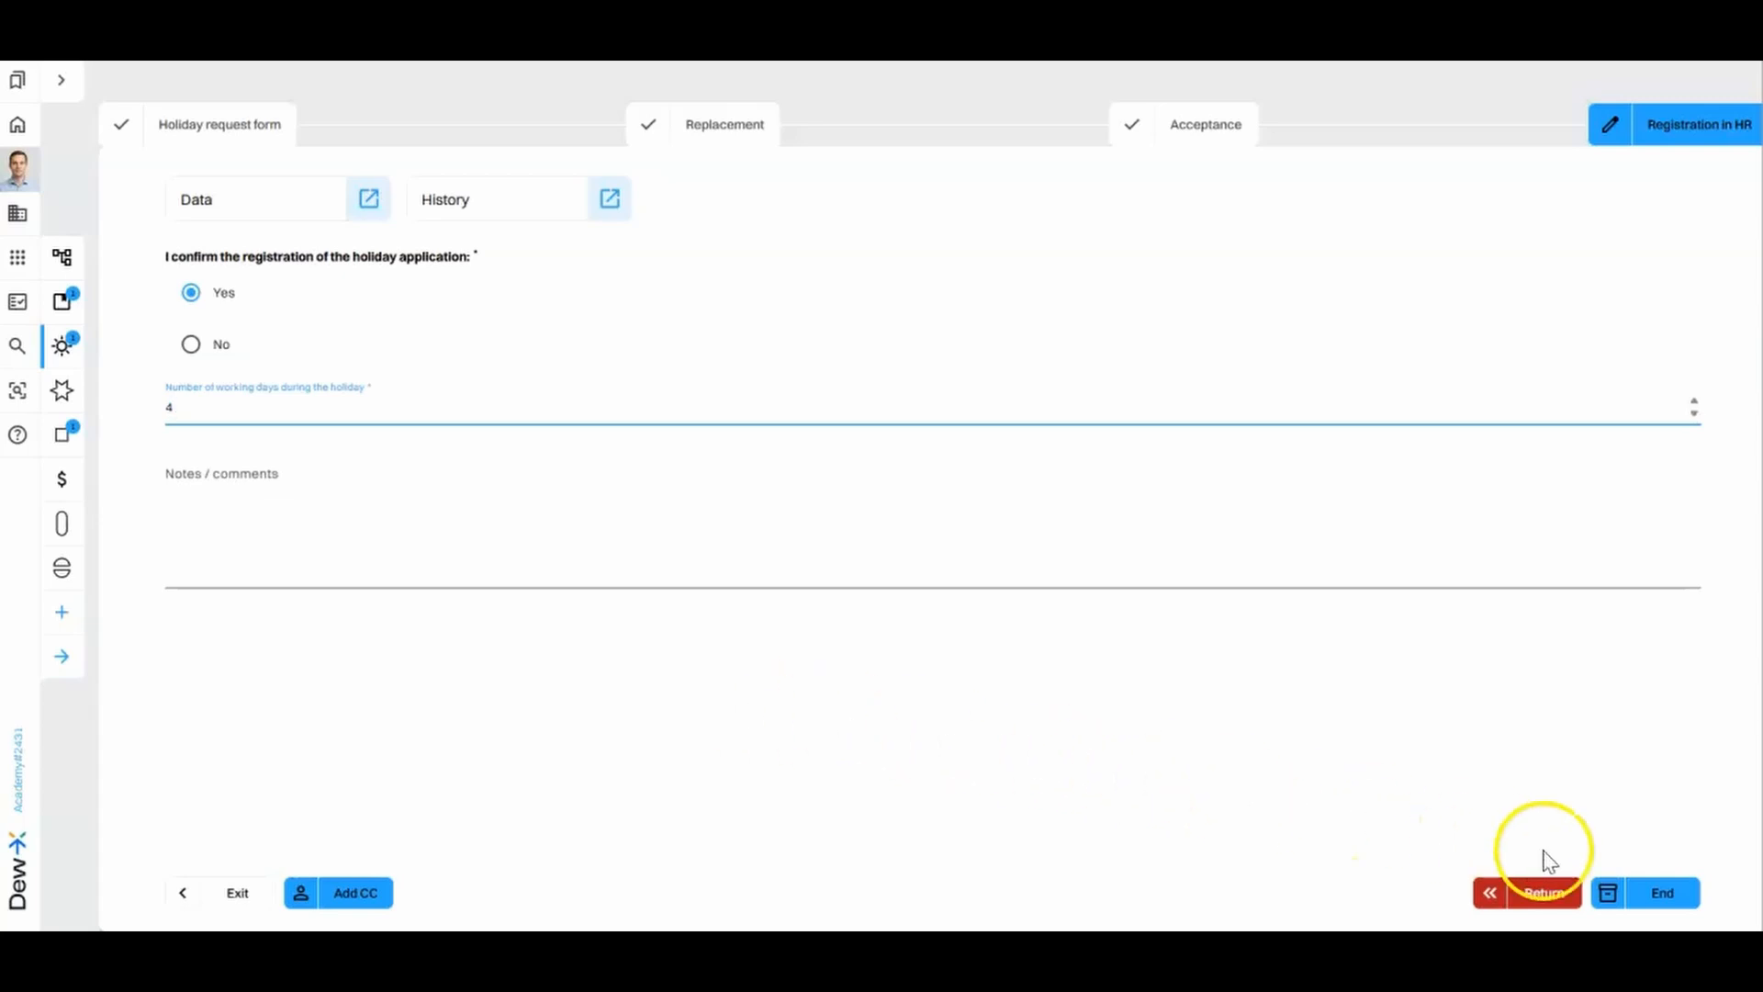
left_click(1671, 892)
left_click(1067, 613)
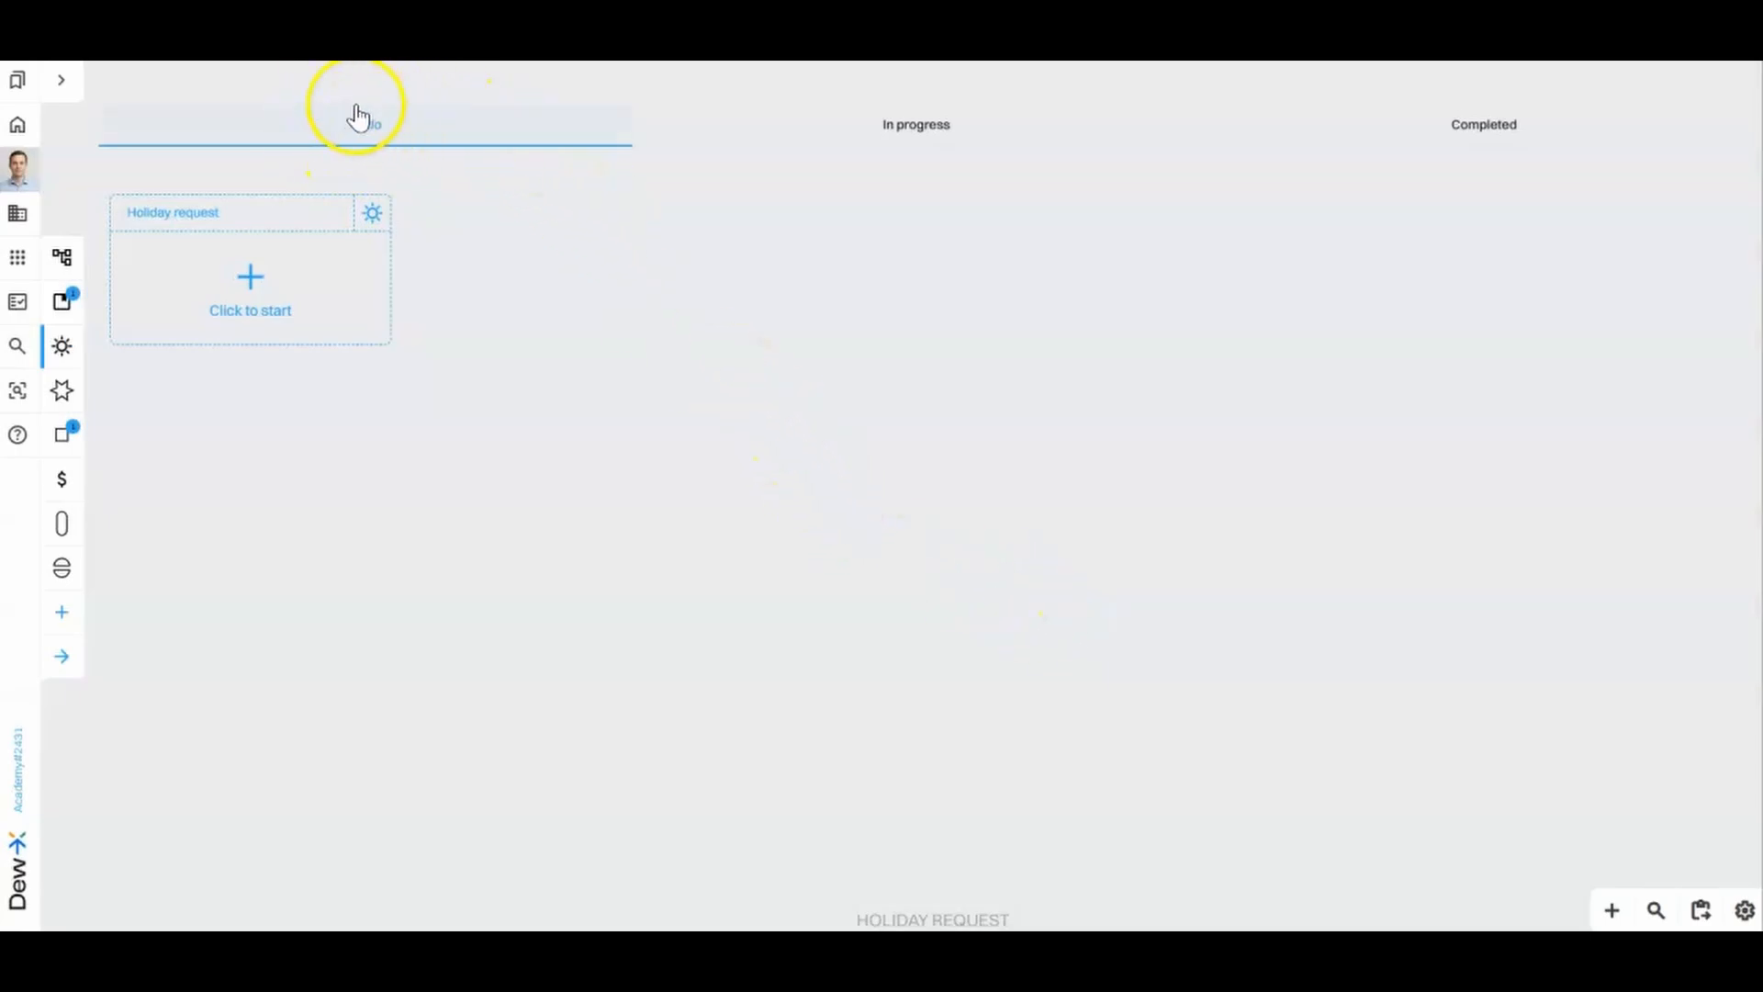
- Check the in-progress and completed tasks and open the details of the completed holiday request
left_click(887, 138)
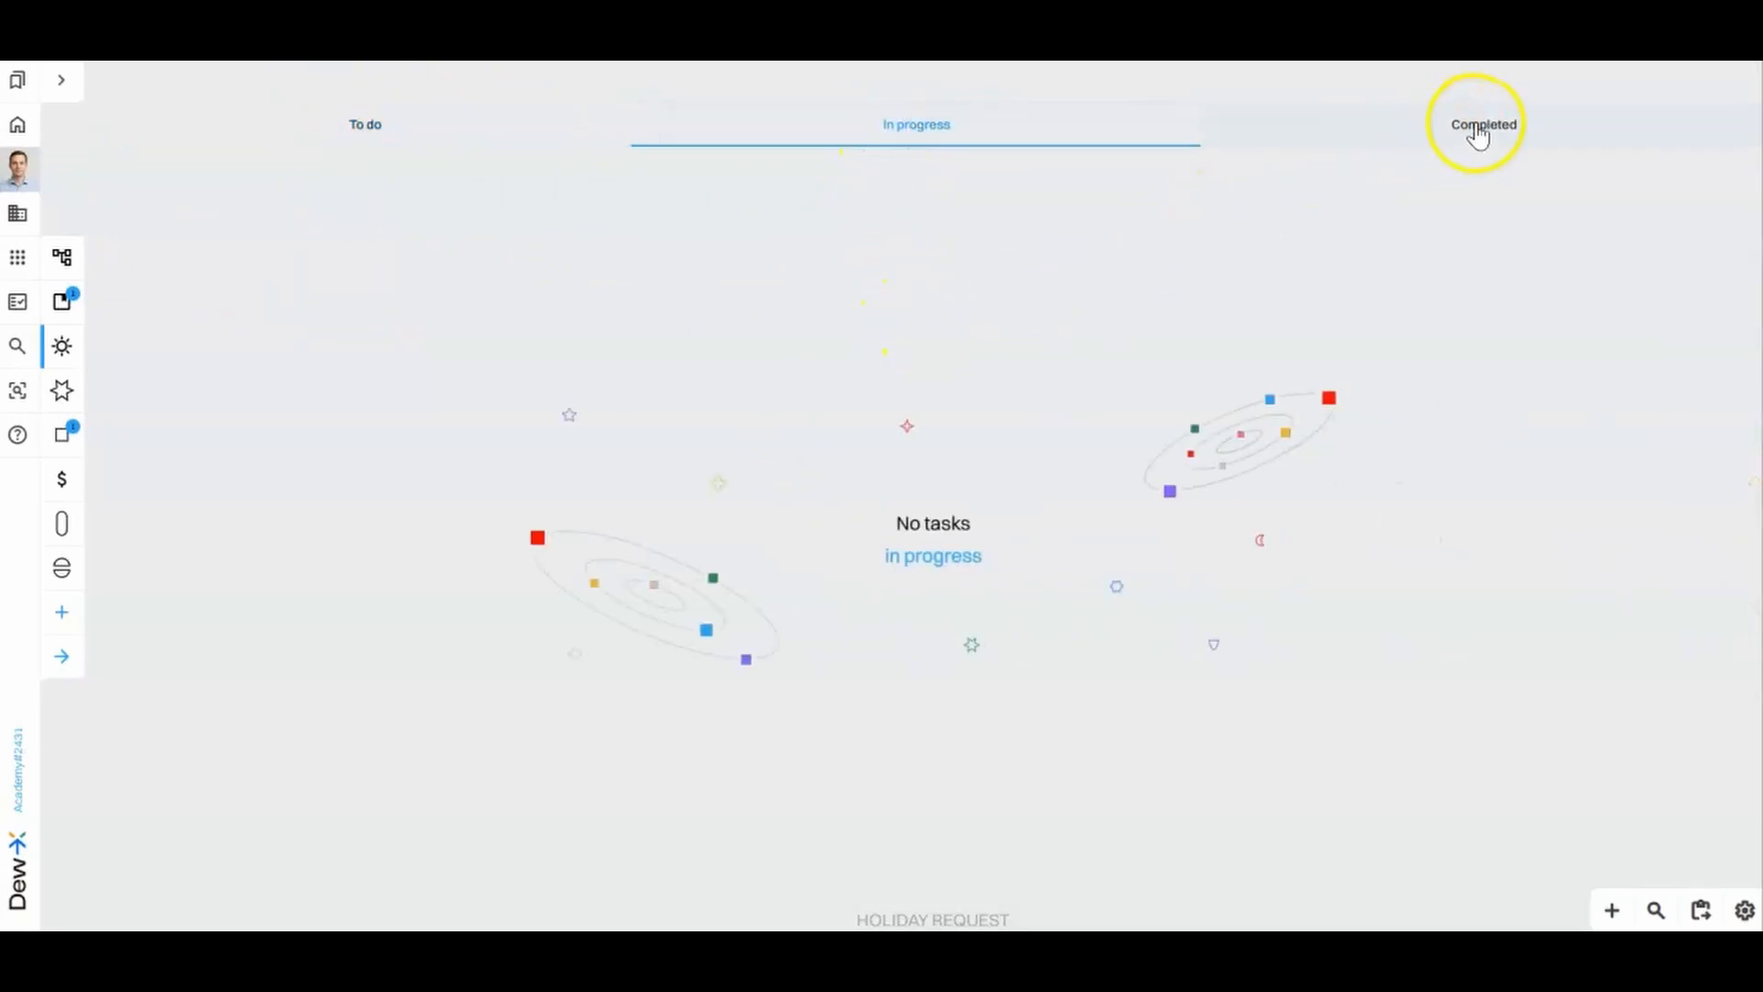
left_click(1478, 133)
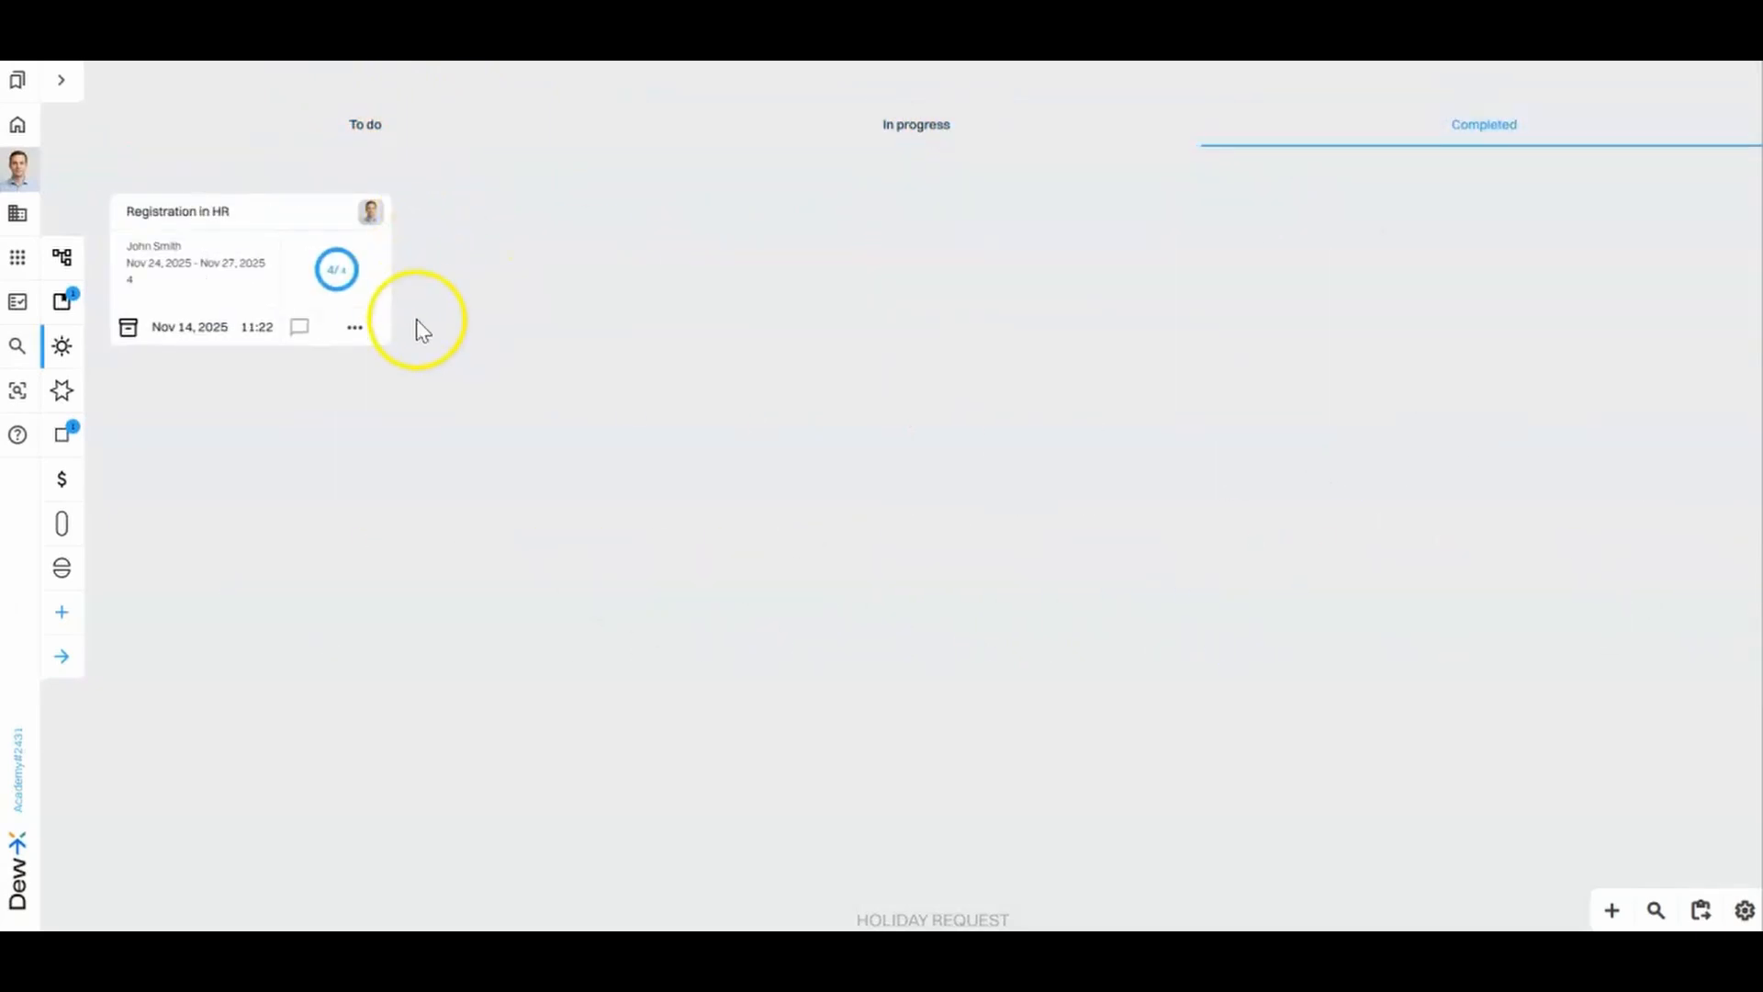
left_click(360, 333)
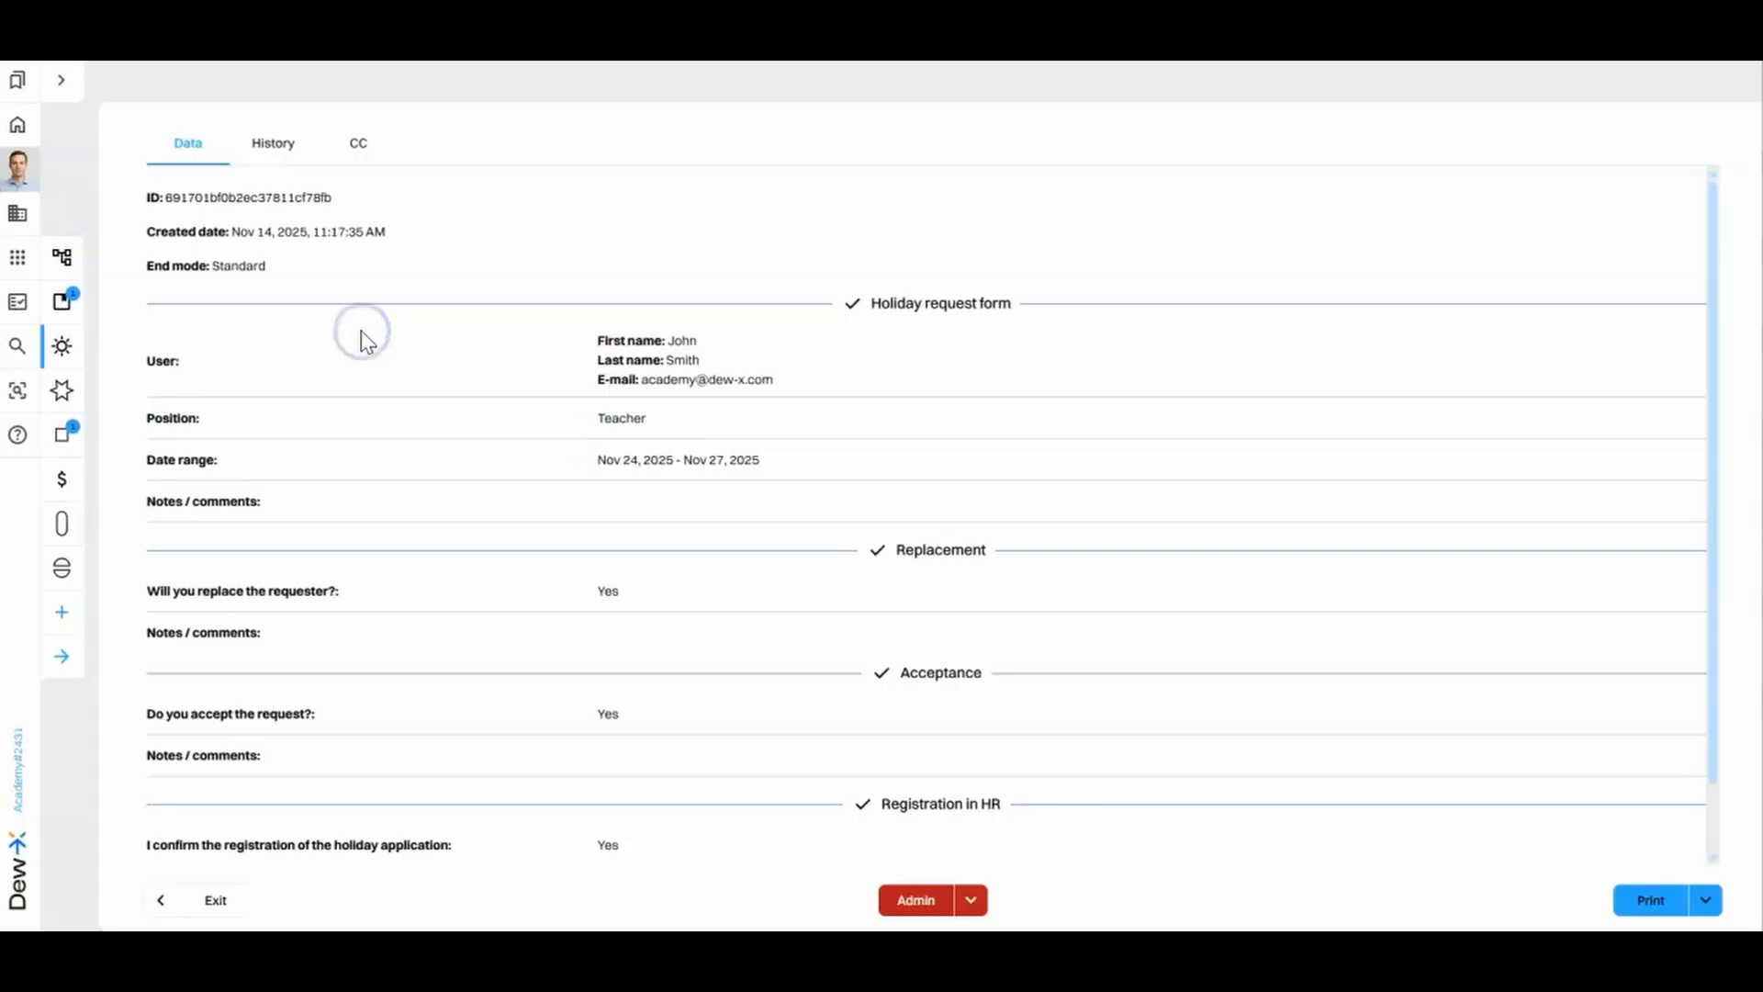